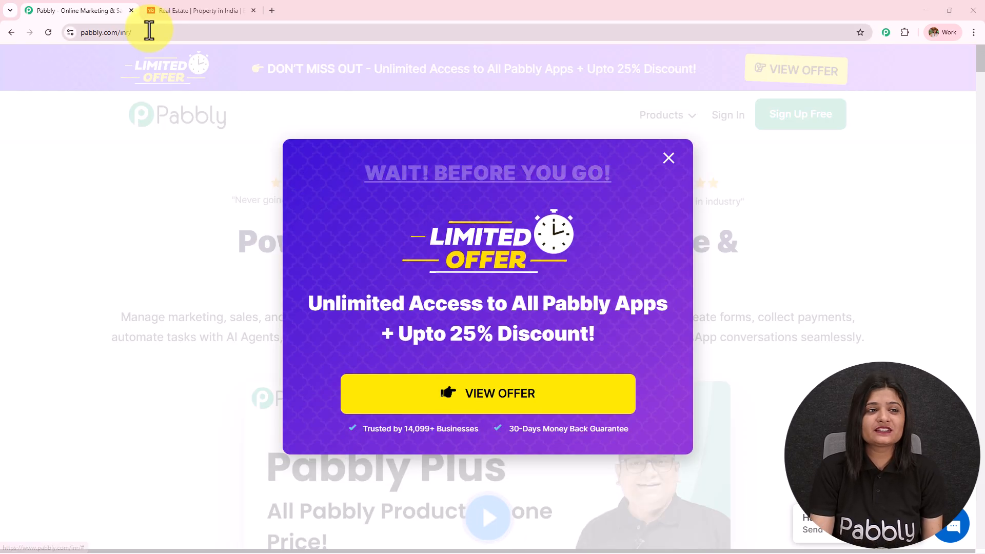
Step: Sign in to the Pabbly account and open the Pabbly Connect application
click(148, 31)
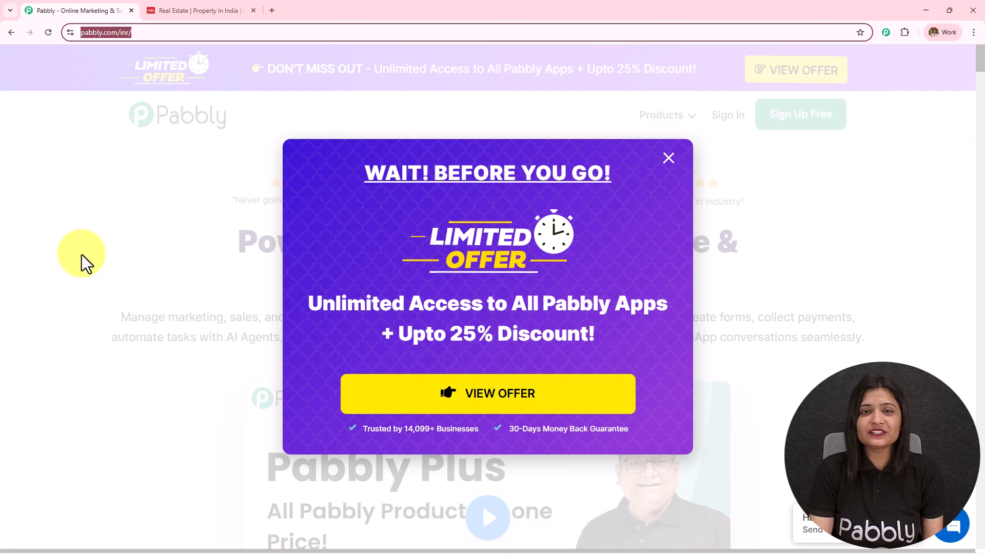
click(667, 159)
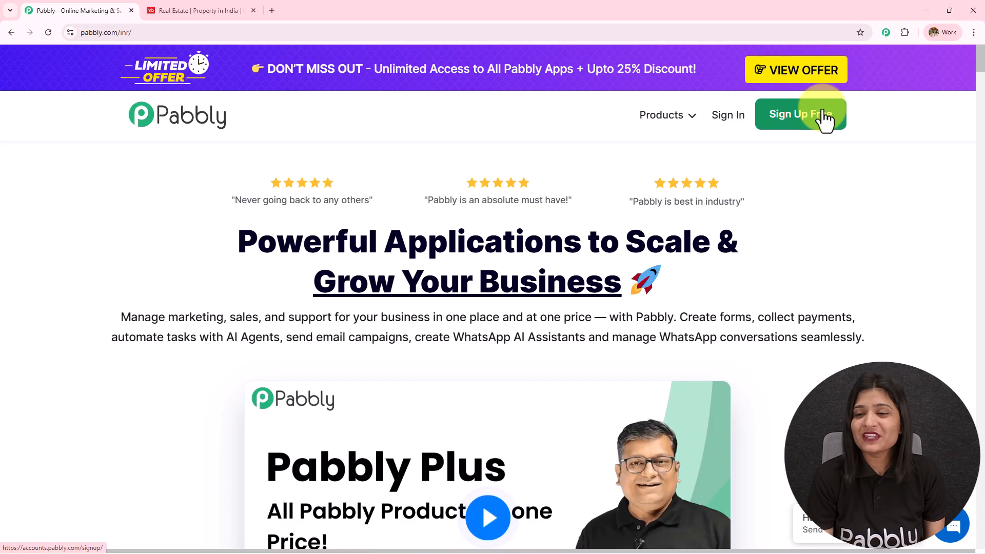
click(719, 136)
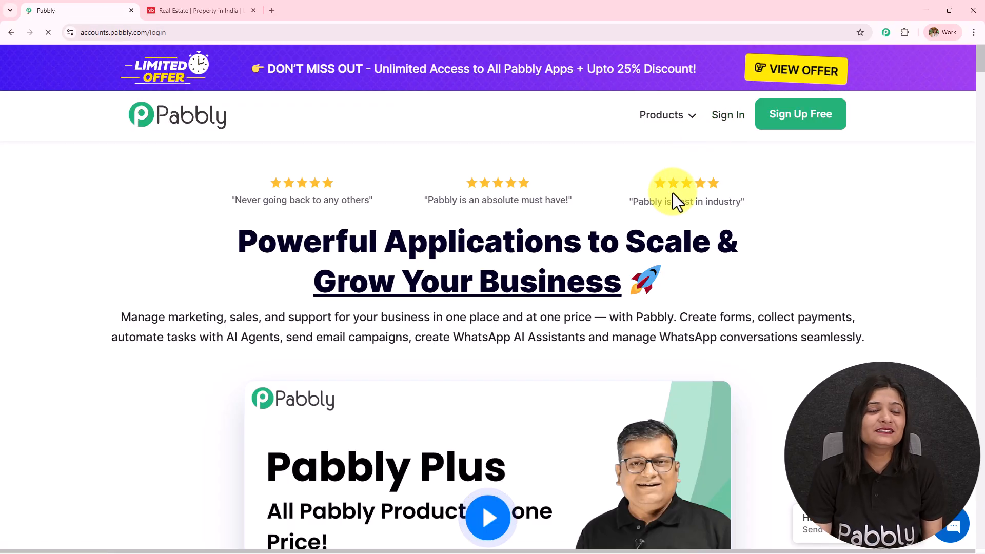
drag(82, 135, 328, 128)
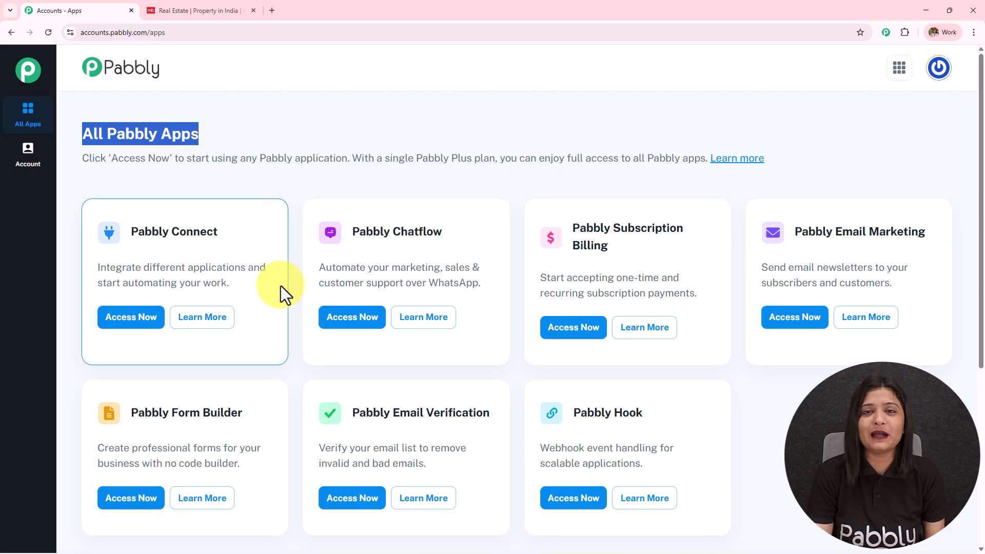
drag(129, 233, 268, 221)
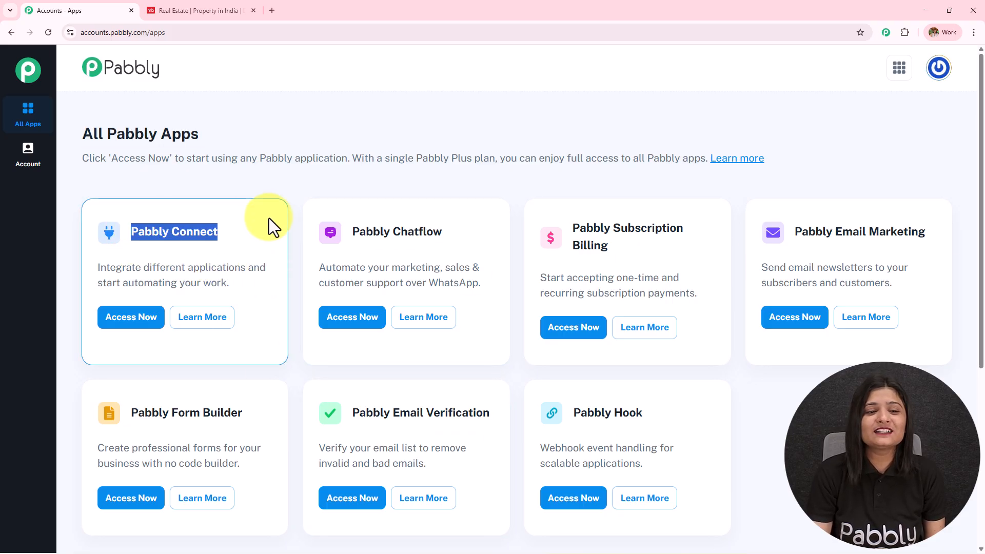
click(129, 317)
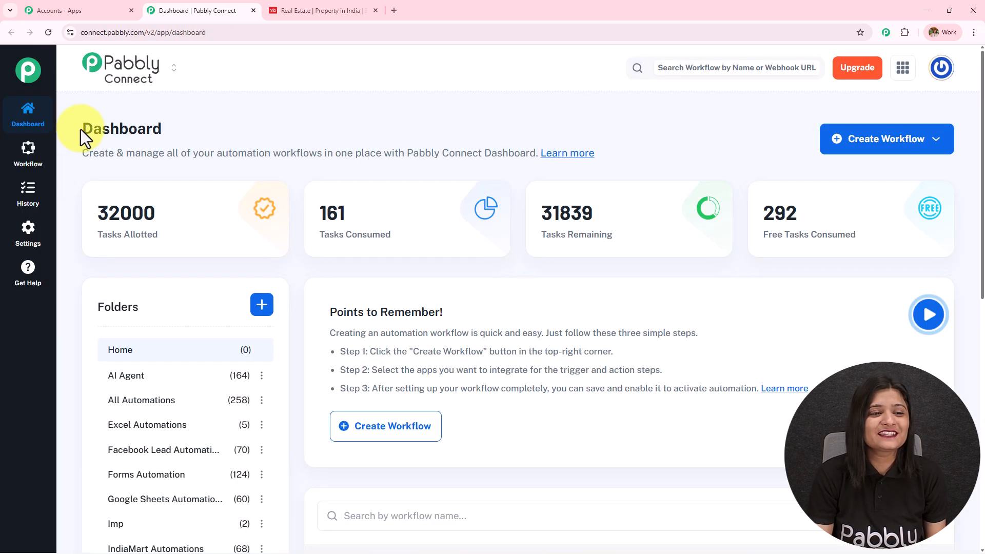
drag(81, 129, 276, 123)
scroll(526, 290, down, 3)
scroll(525, 290, down, 3)
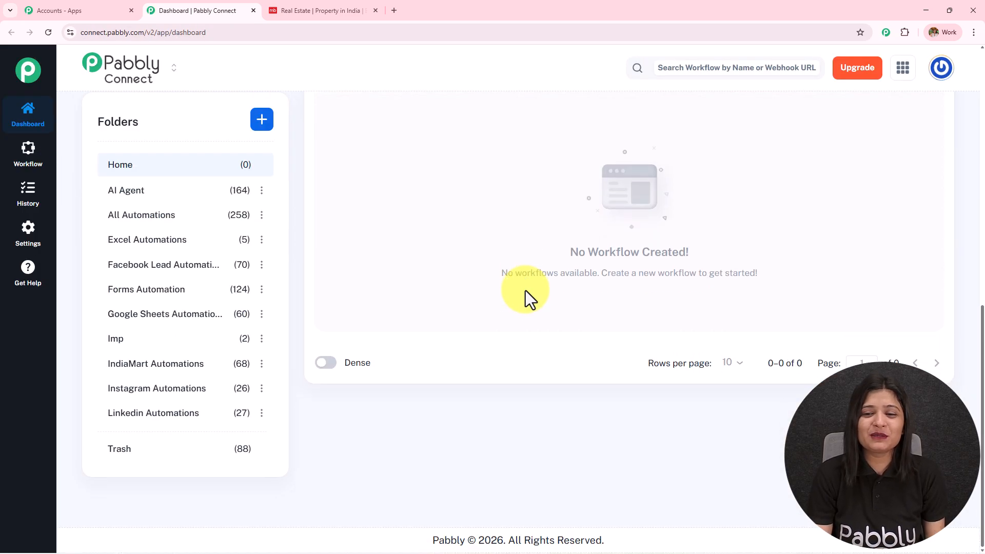
scroll(200, 403, up, 6)
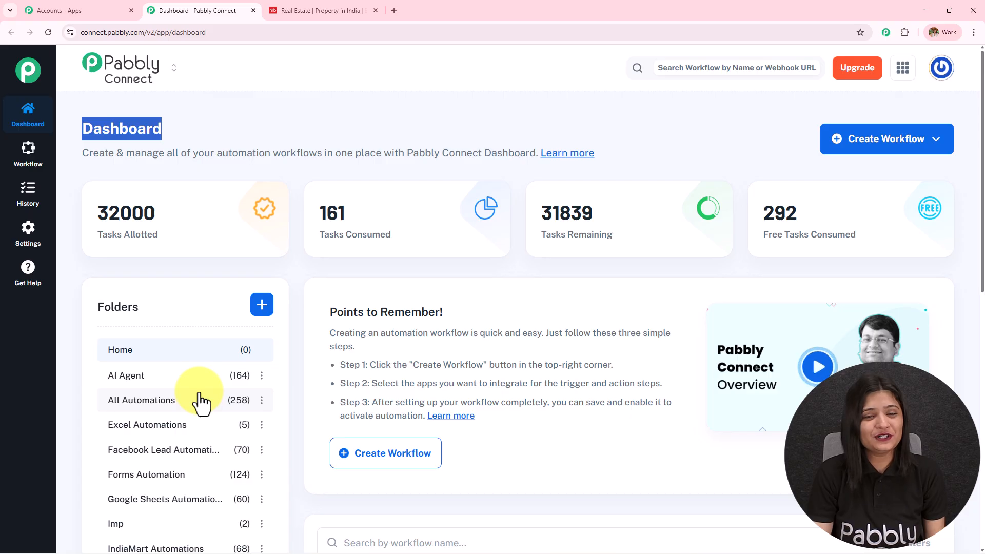
click(266, 310)
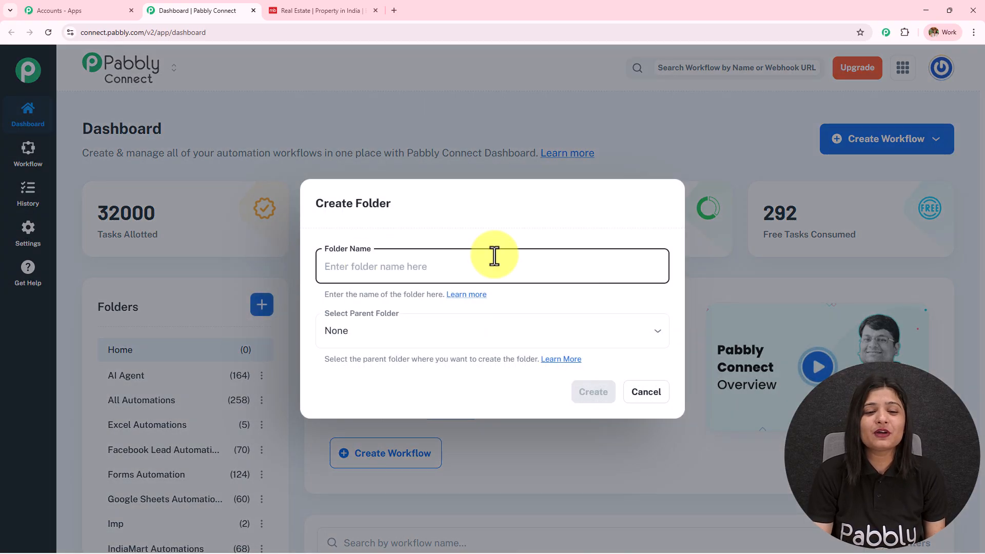
click(646, 393)
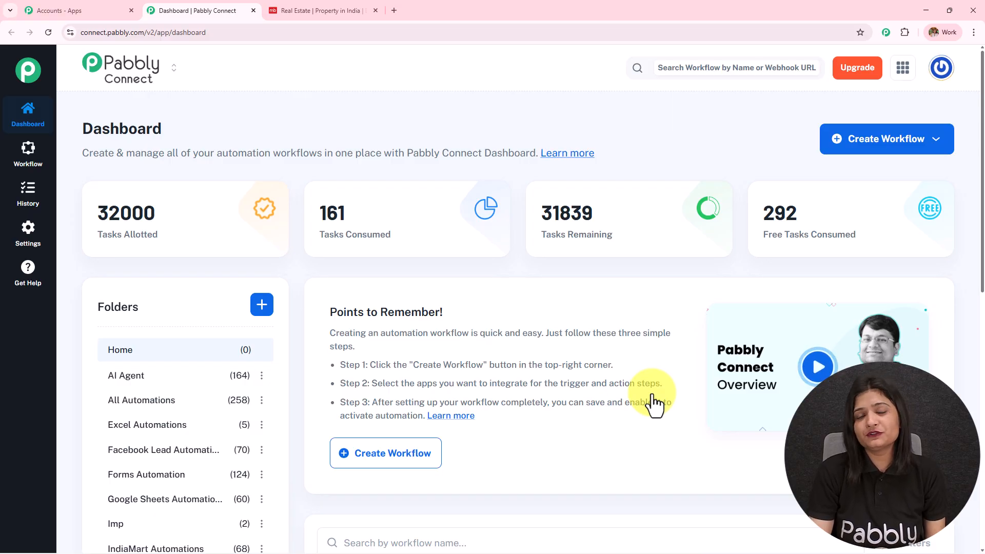
Step: Start creating a workflow from scratch with the New (Beta) workflow builder
click(878, 154)
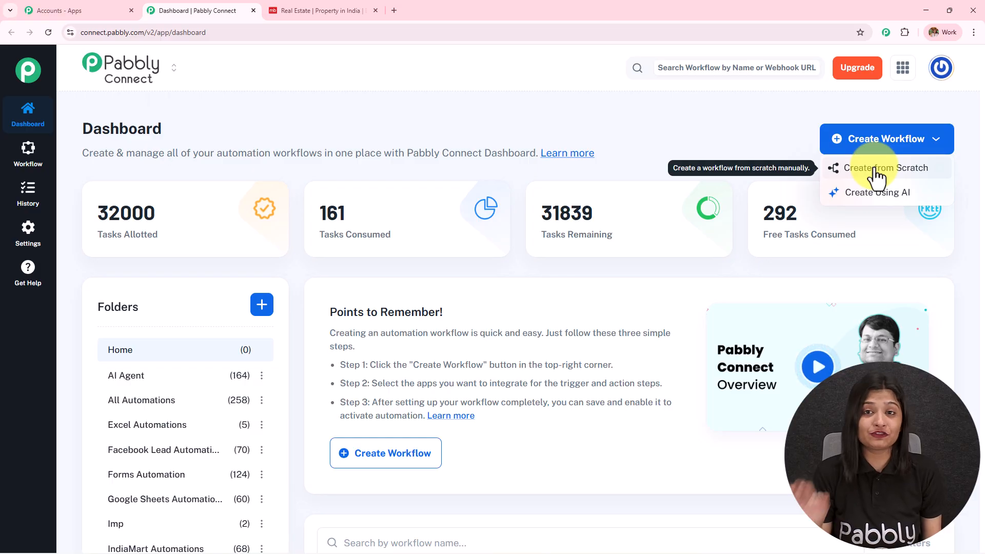
click(878, 171)
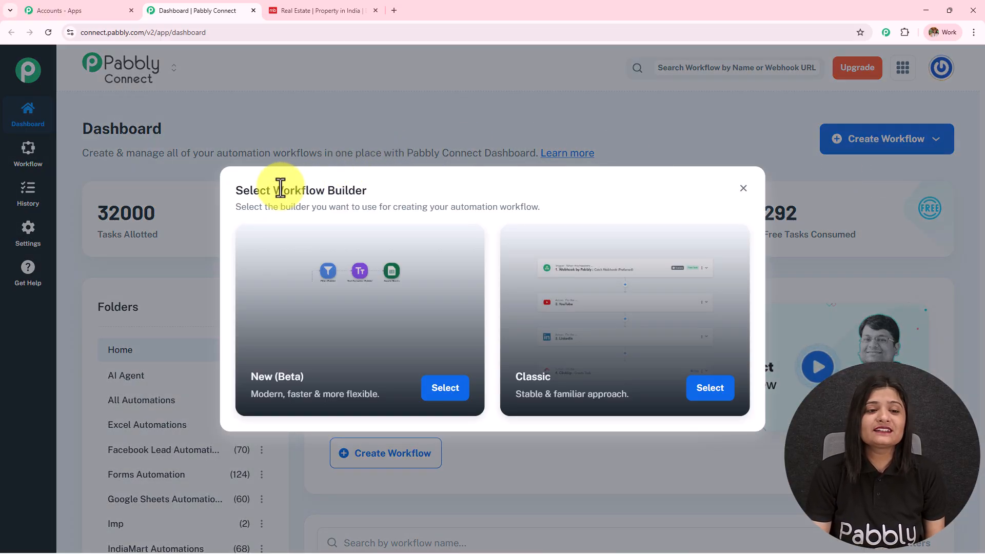
drag(380, 185, 272, 190)
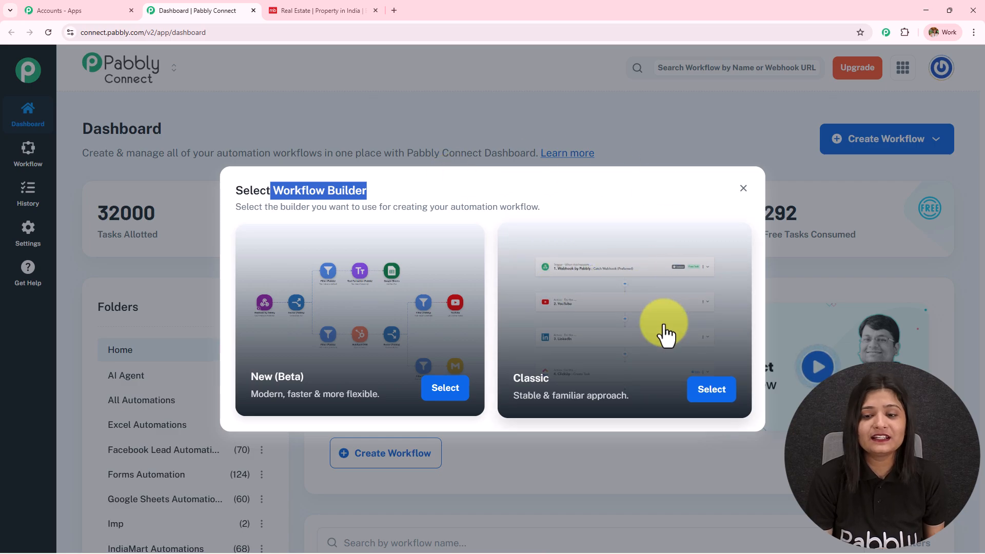
click(440, 403)
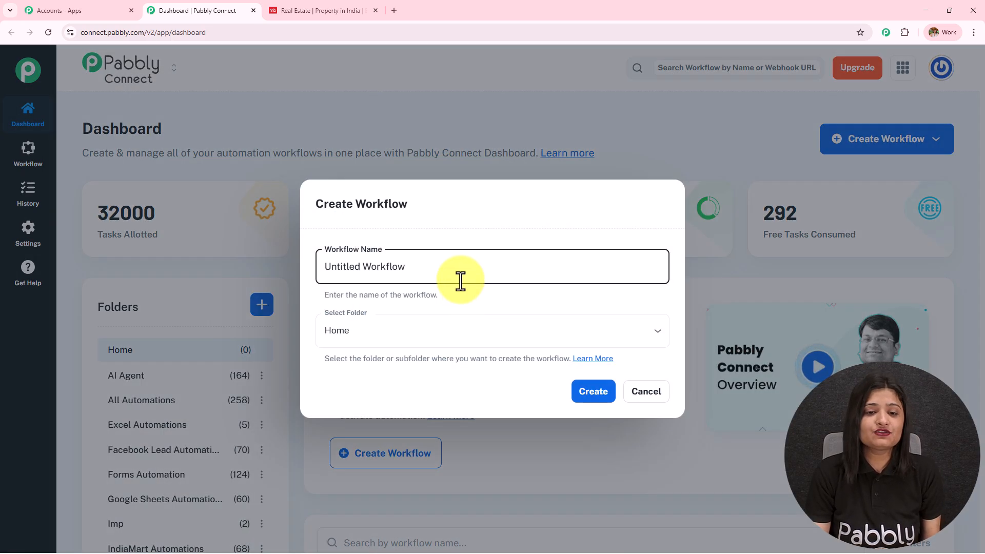
Step: Name the workflow "Send Magicbricks Leads Instantly to Gmail (Real-Time Email Alerts)" and create it in the All Automations folder
text(Send Magicbricks Leads Instantly to Gmail (Real-Time Email Alerts))
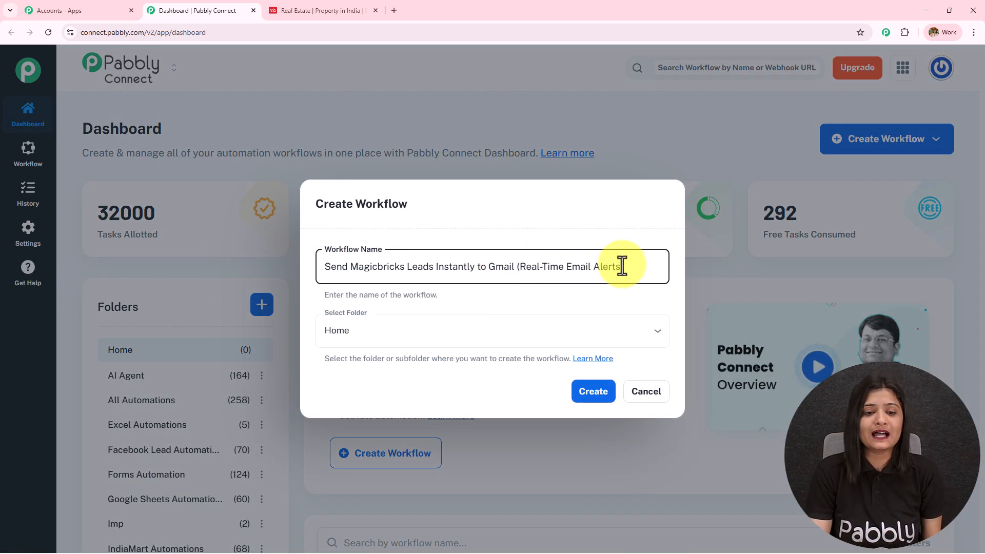
drag(623, 267, 141, 258)
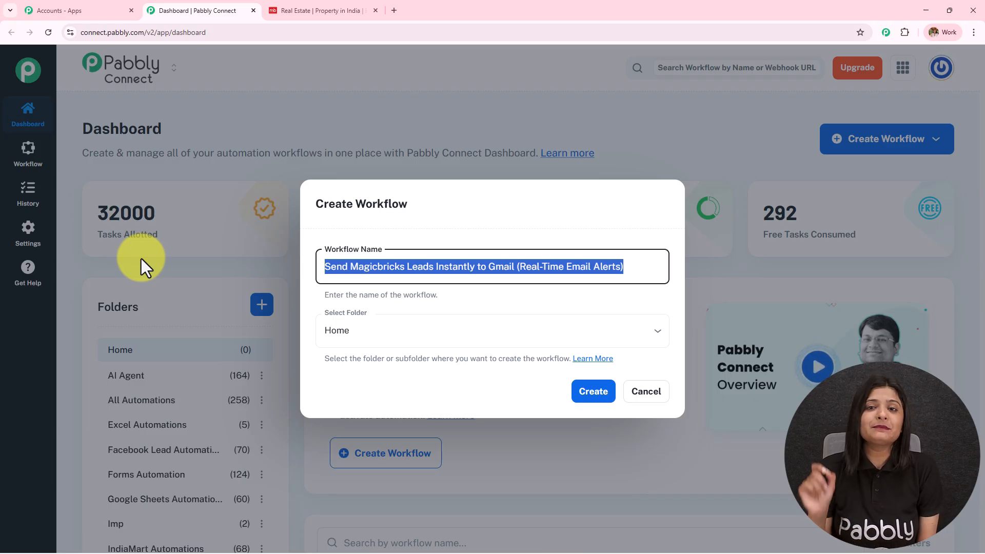
click(358, 332)
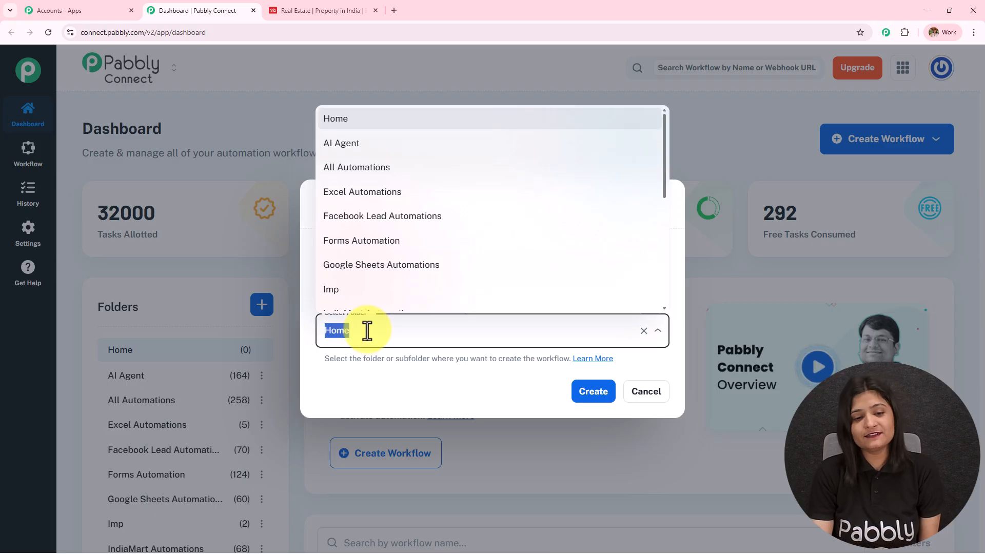
scroll(413, 259, down, 5)
scroll(414, 259, up, 10)
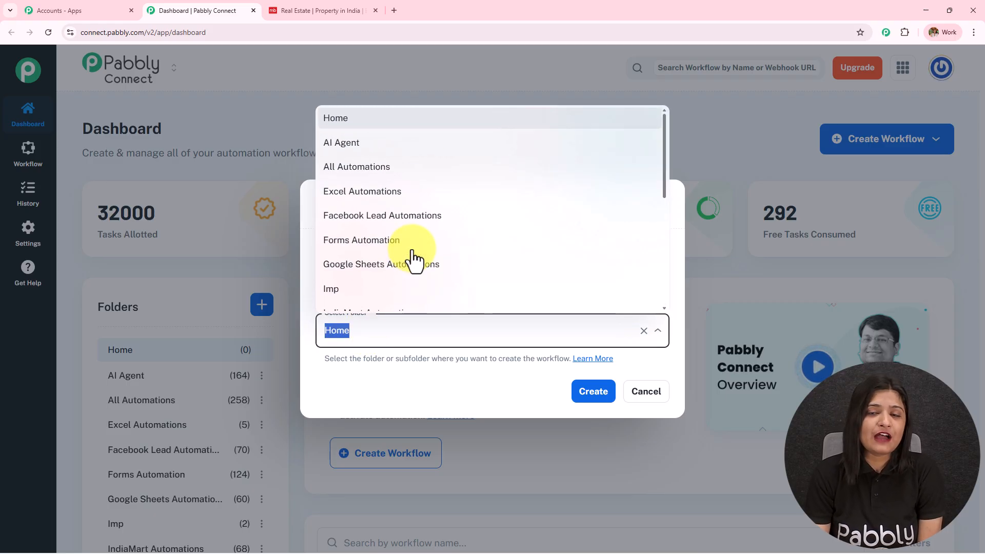
click(424, 168)
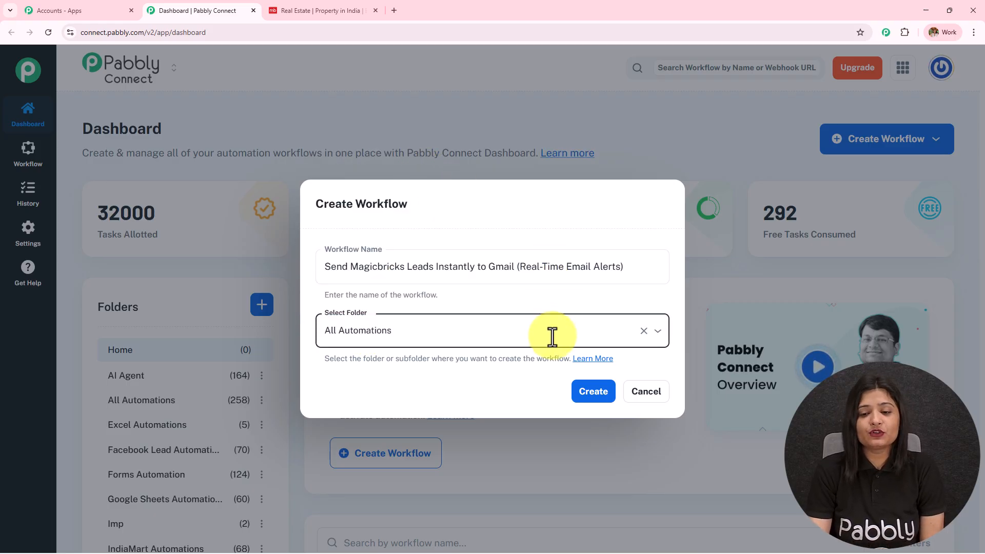
click(590, 392)
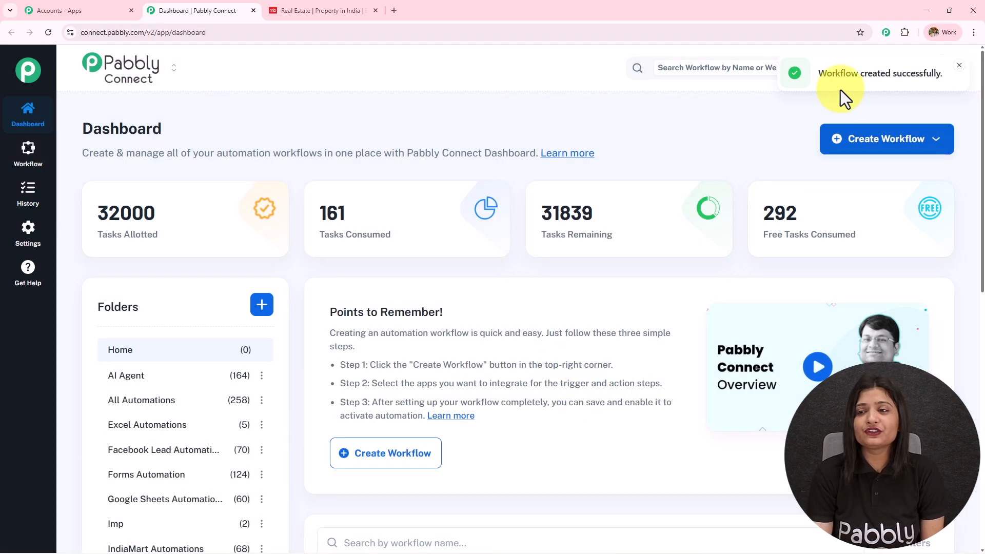
drag(819, 73, 950, 75)
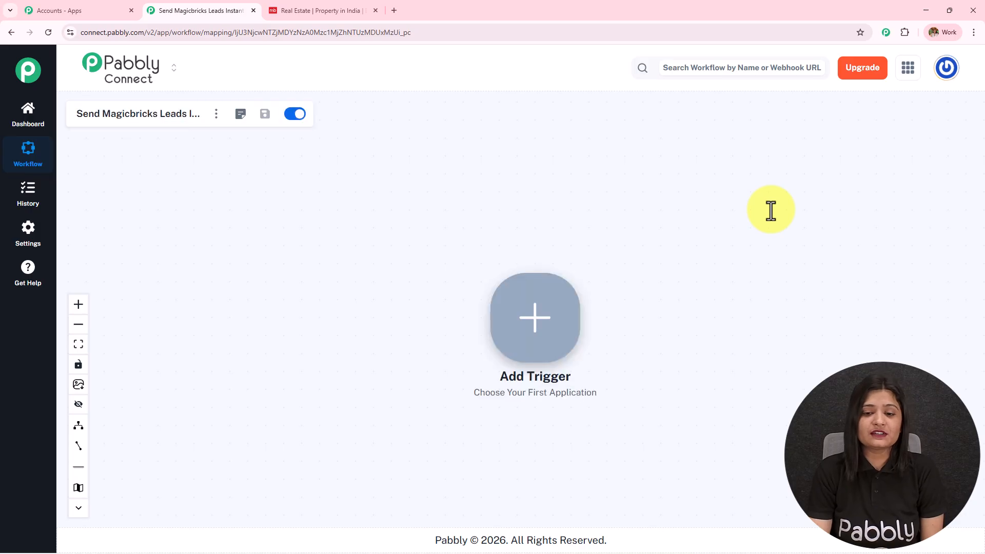
Step: Add a trigger to the workflow and choose Magicbricks as its app
scroll(677, 310, up, 3)
drag(725, 368, 547, 325)
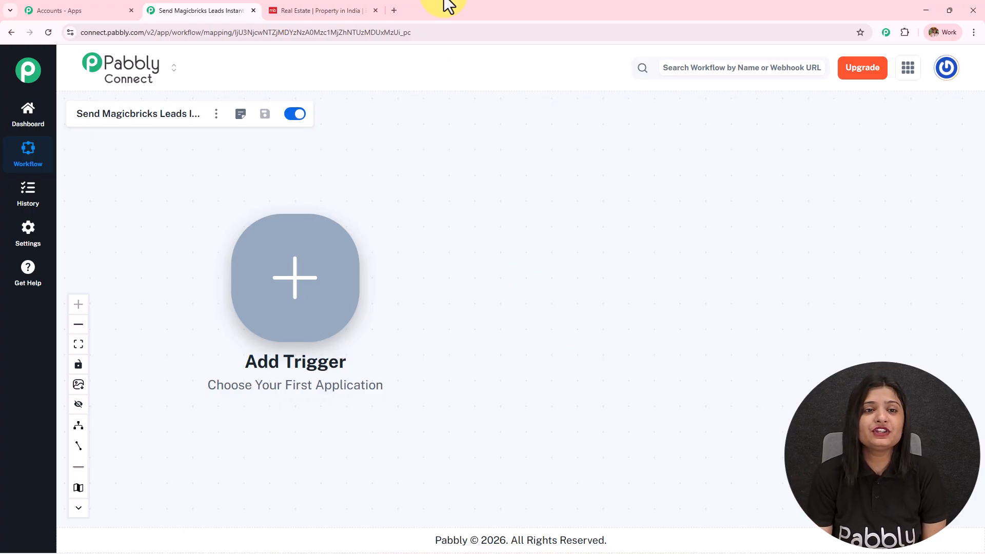
click(317, 9)
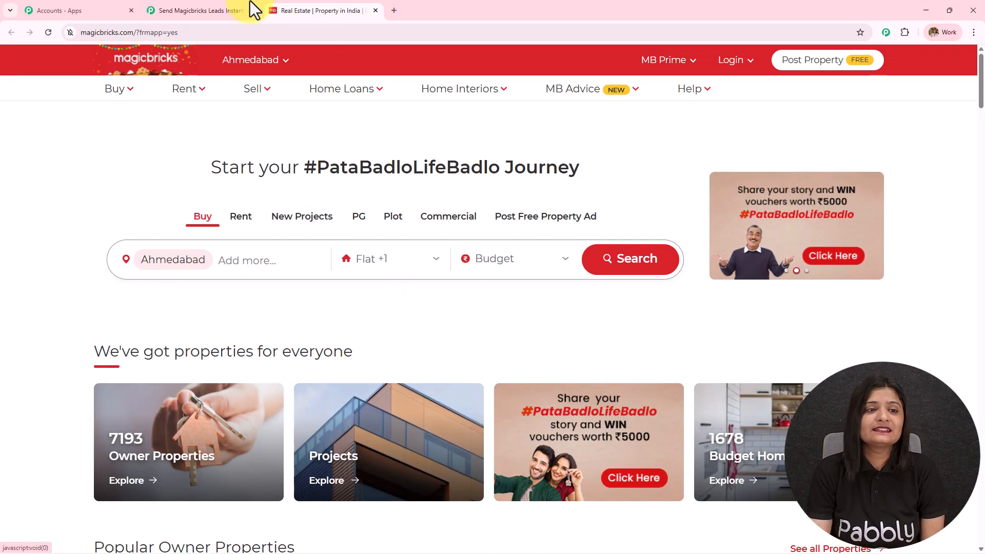
click(186, 9)
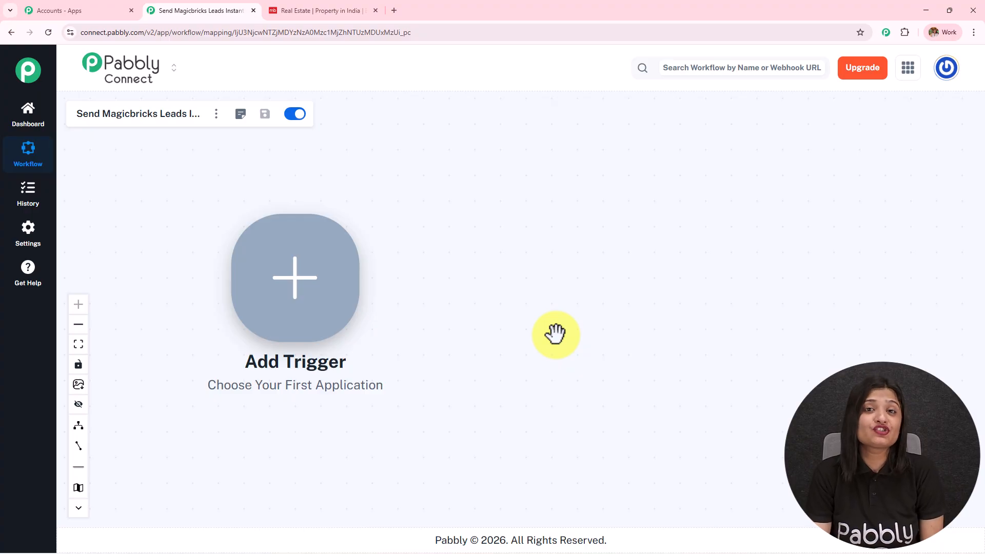
click(325, 273)
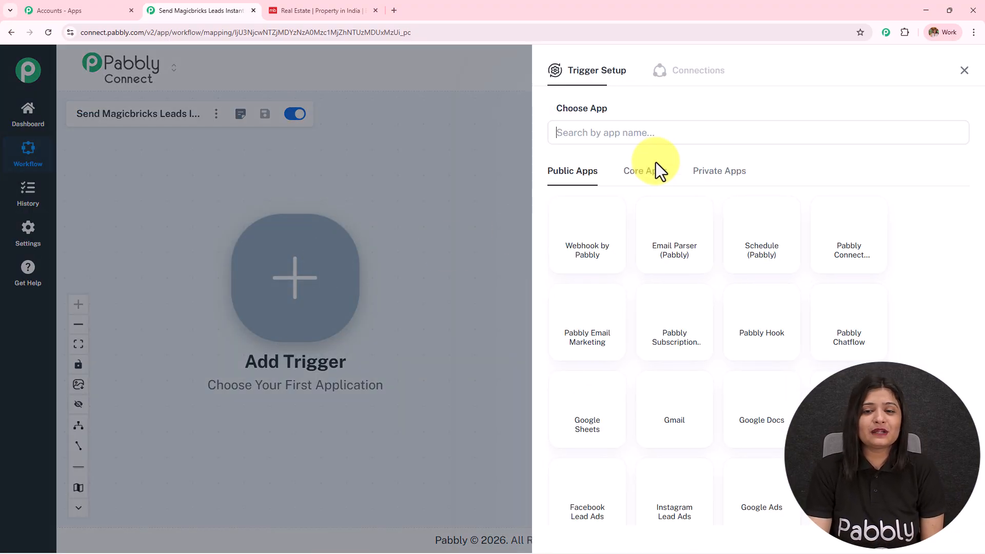
click(648, 132)
text(MAgicbrick)
click(605, 231)
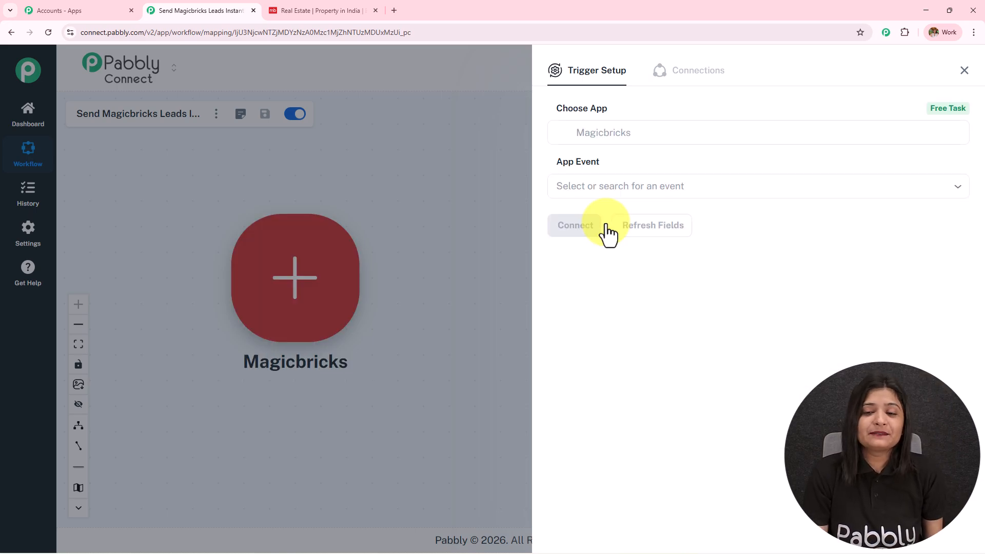
Step: Set the Magicbricks trigger's app event to New Leads and connect it
click(605, 190)
click(598, 226)
click(595, 230)
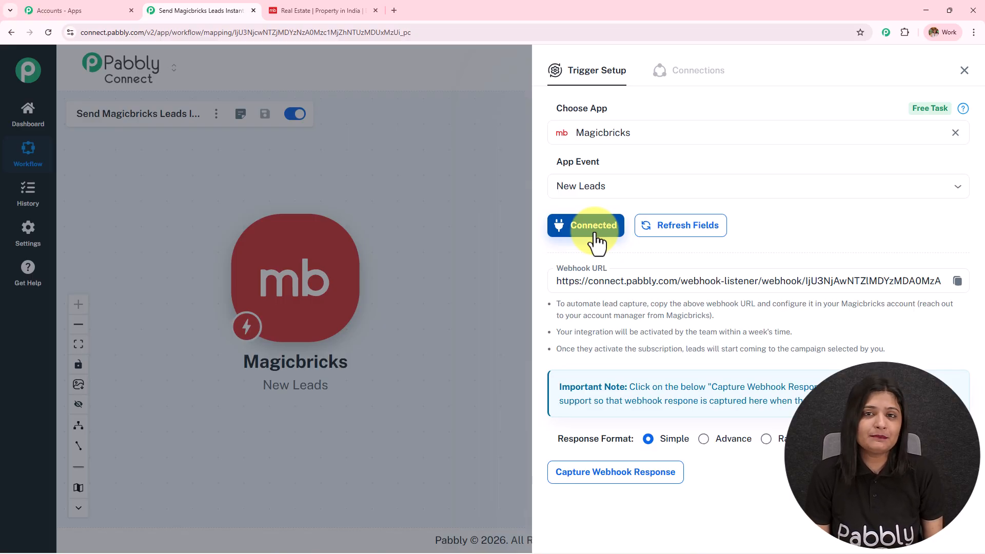
Step: Review the webhook URL and its Magicbricks setup instructions, and start capturing the webhook response
click(828, 291)
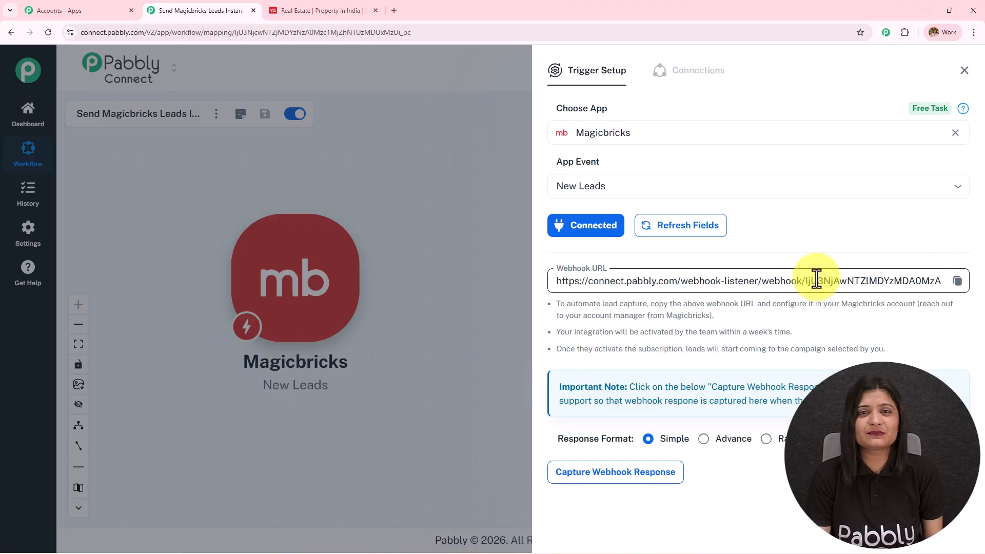
drag(558, 302, 964, 366)
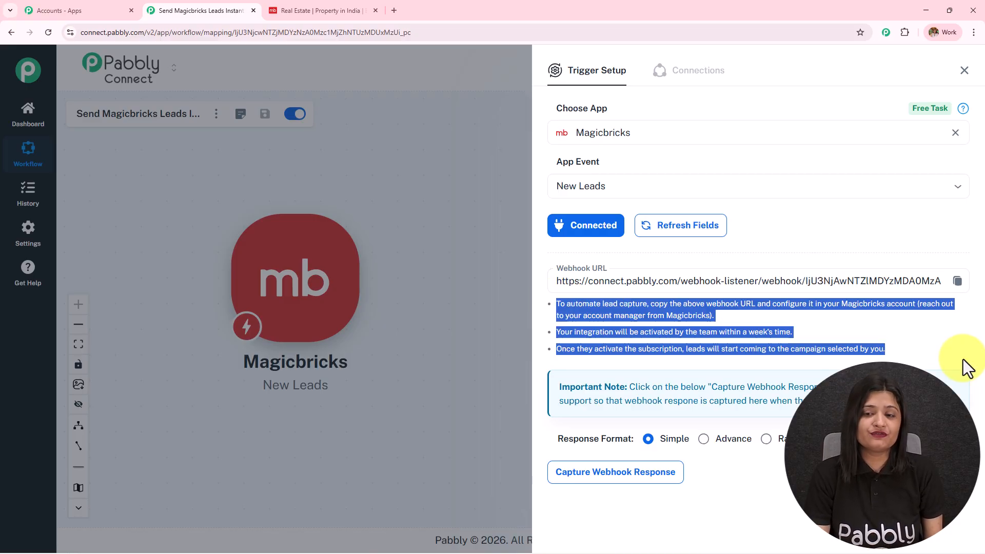
click(331, 10)
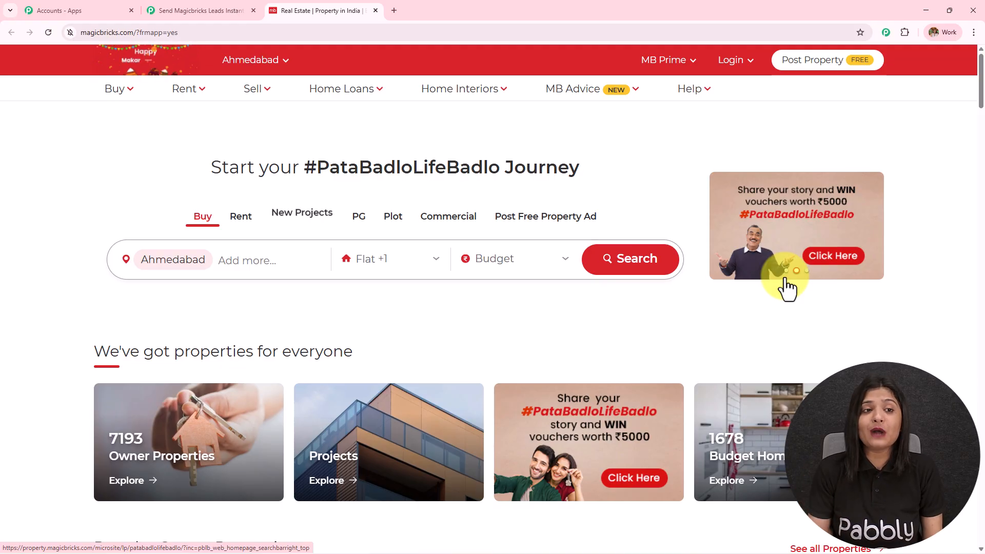
click(187, 9)
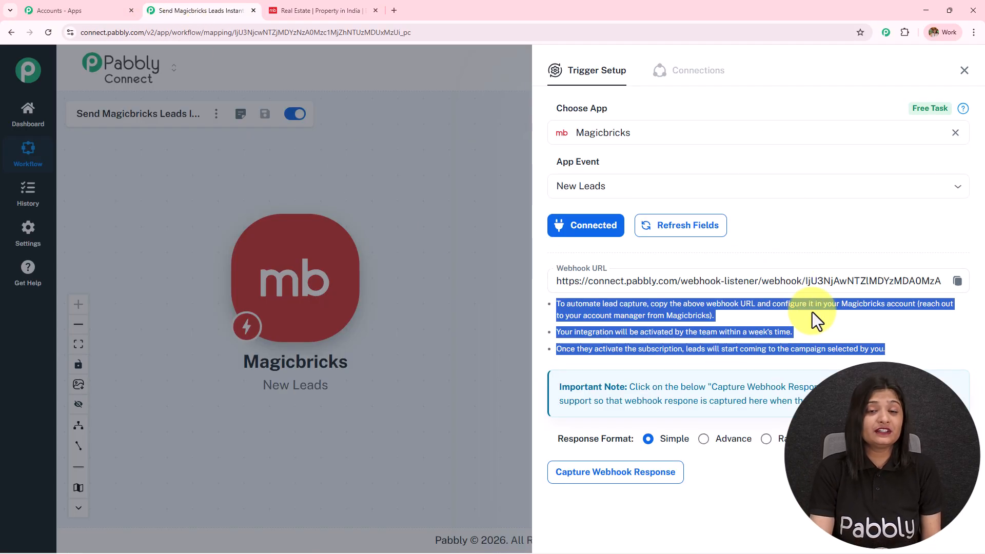
click(817, 326)
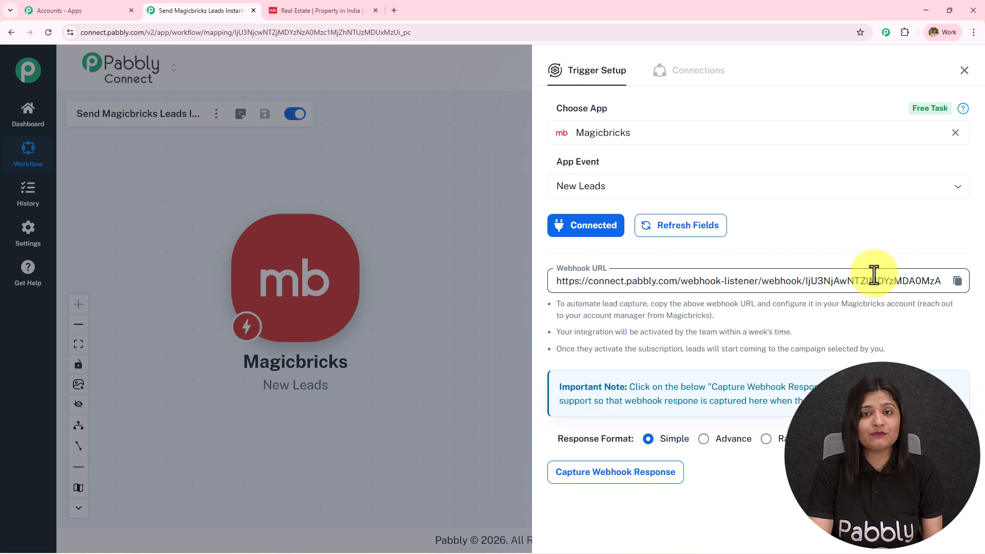
click(323, 10)
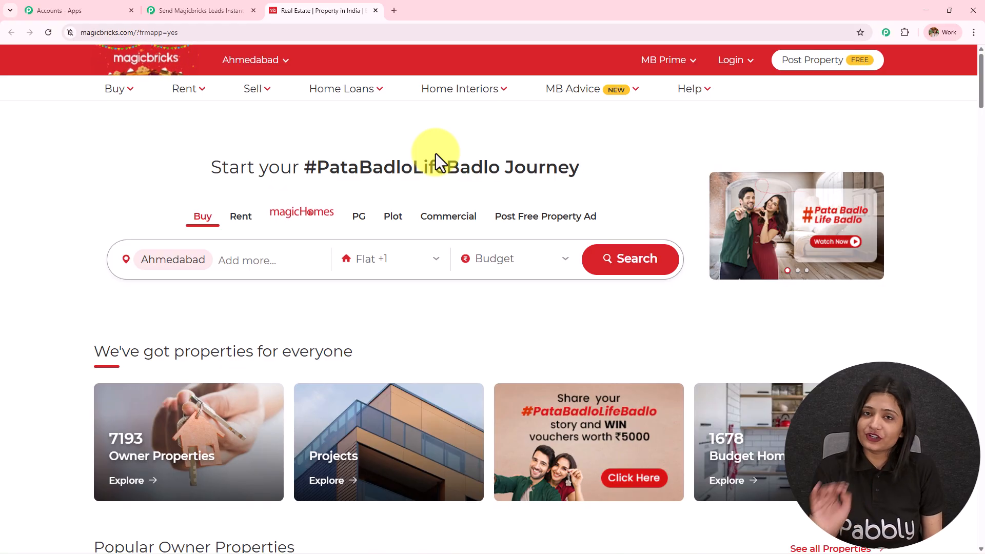
click(168, 6)
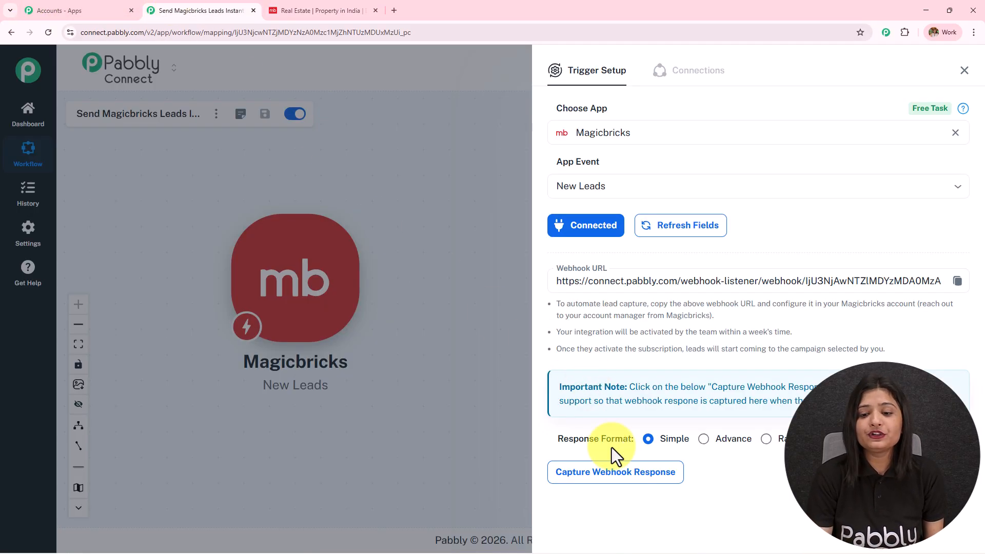
click(622, 481)
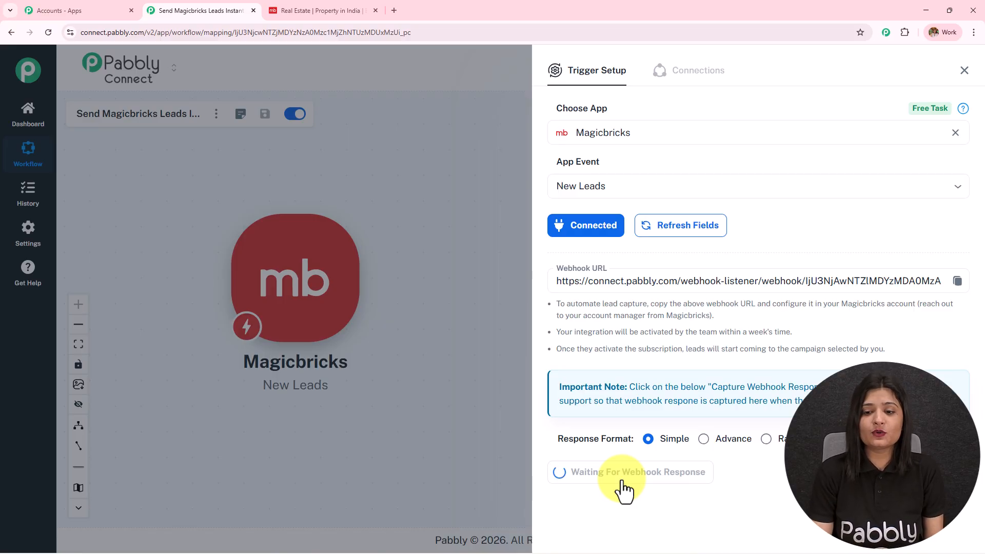
Step: Examine the webhook instructions and the captured Magicbricks lead's phone, full name and email fields, and close the trigger setup
drag(887, 351, 513, 307)
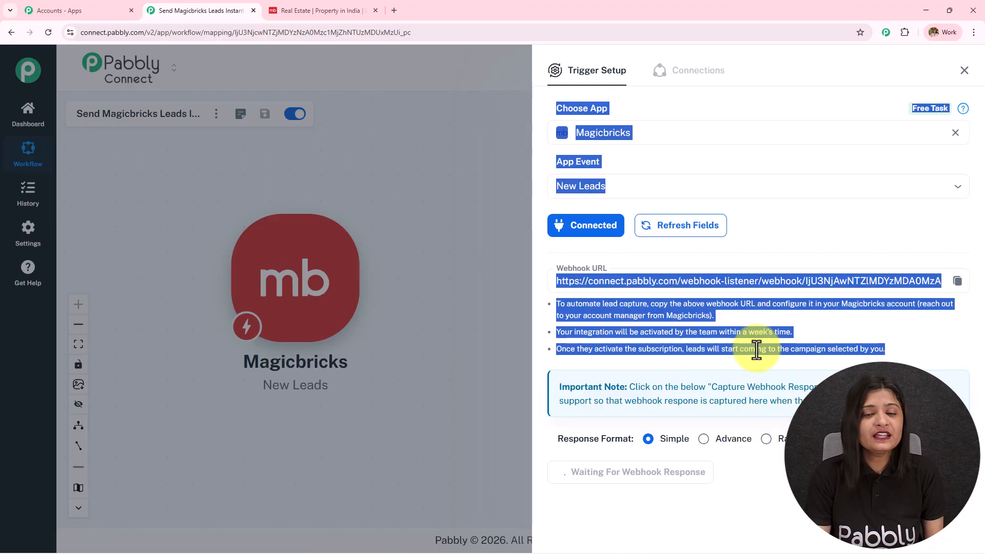
click(801, 322)
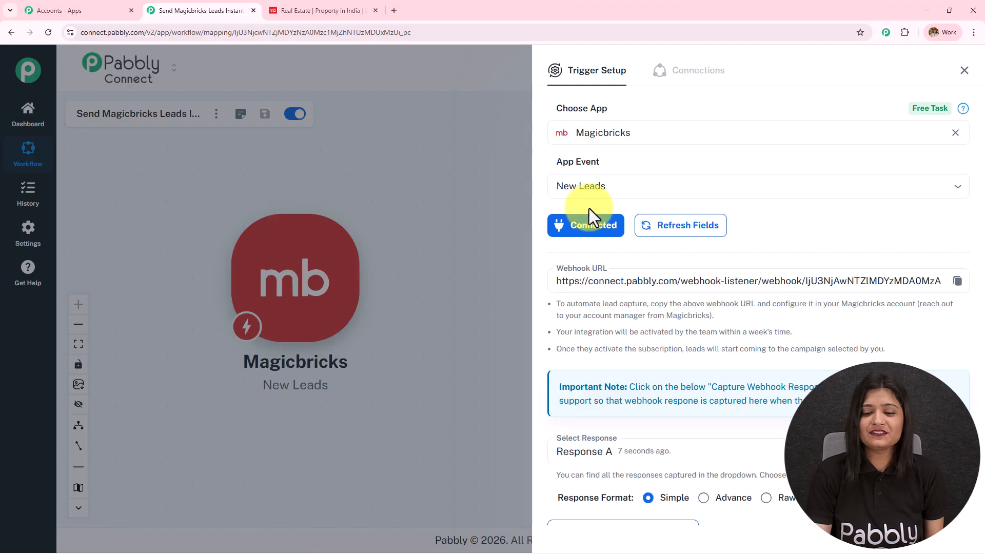
scroll(589, 208, down, 5)
double_click(847, 369)
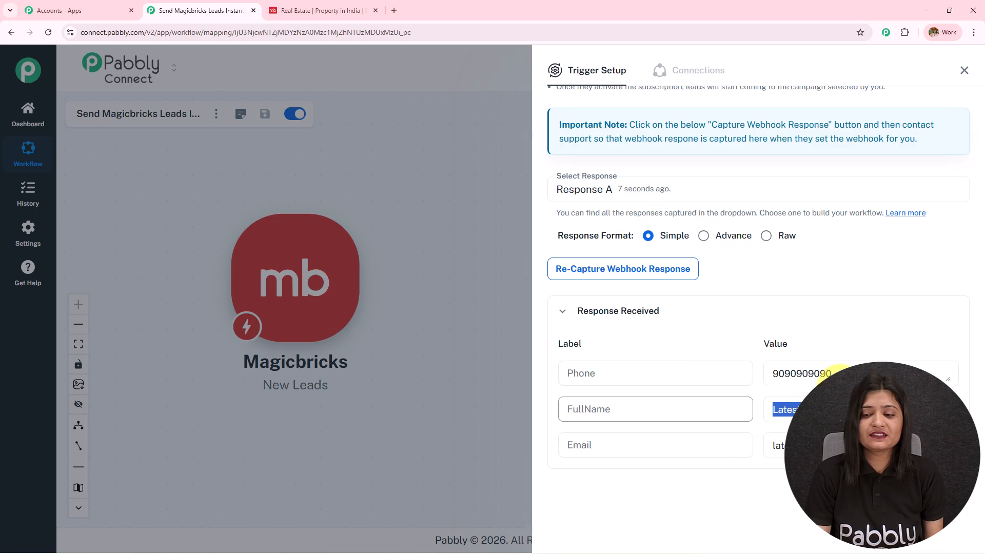
click(584, 446)
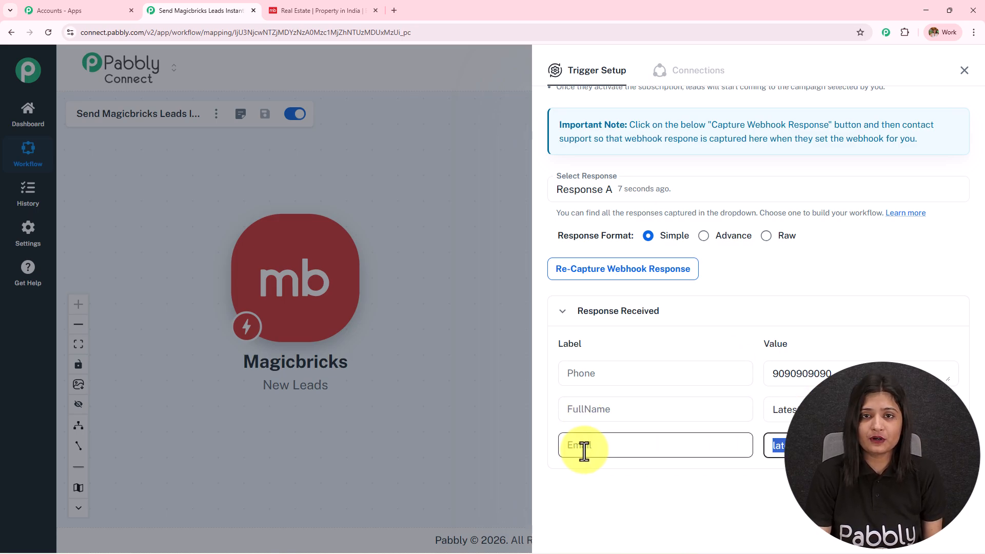
scroll(594, 395, up, 3)
scroll(598, 400, down, 3)
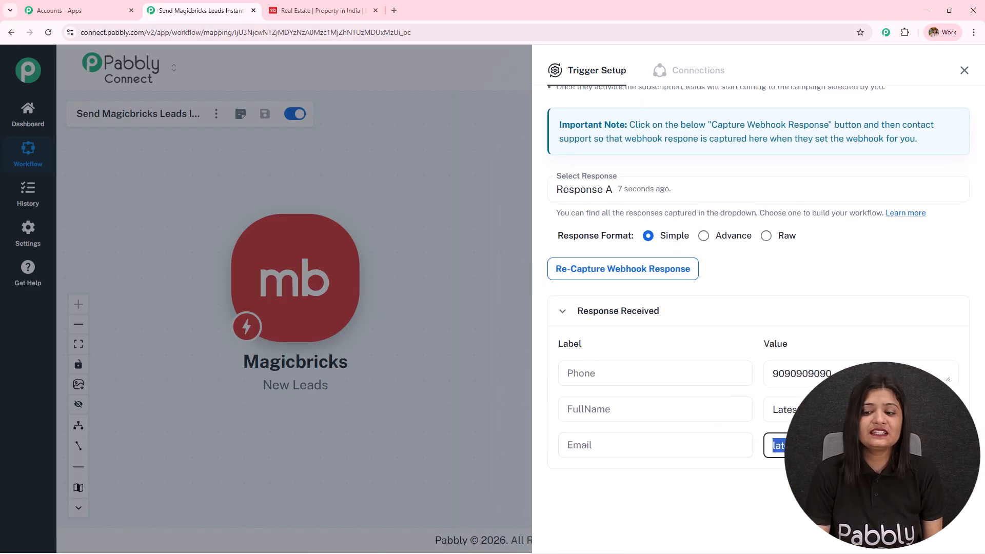
scroll(686, 402, up, 5)
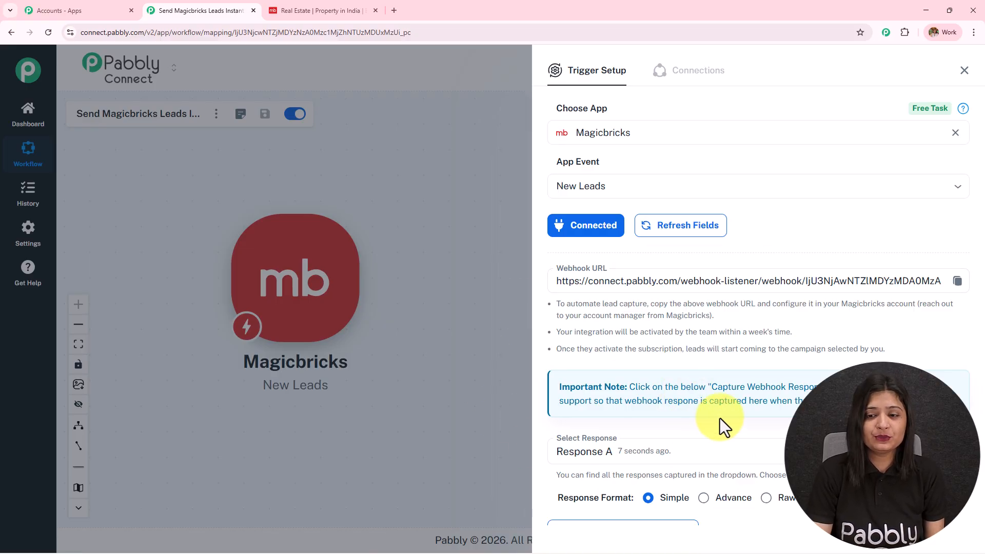
scroll(719, 419, down, 5)
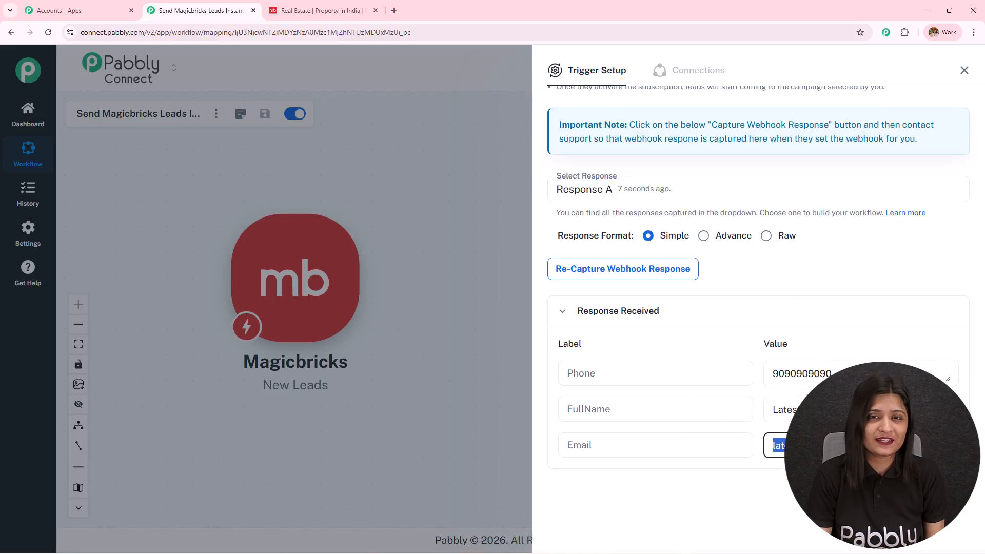
click(964, 71)
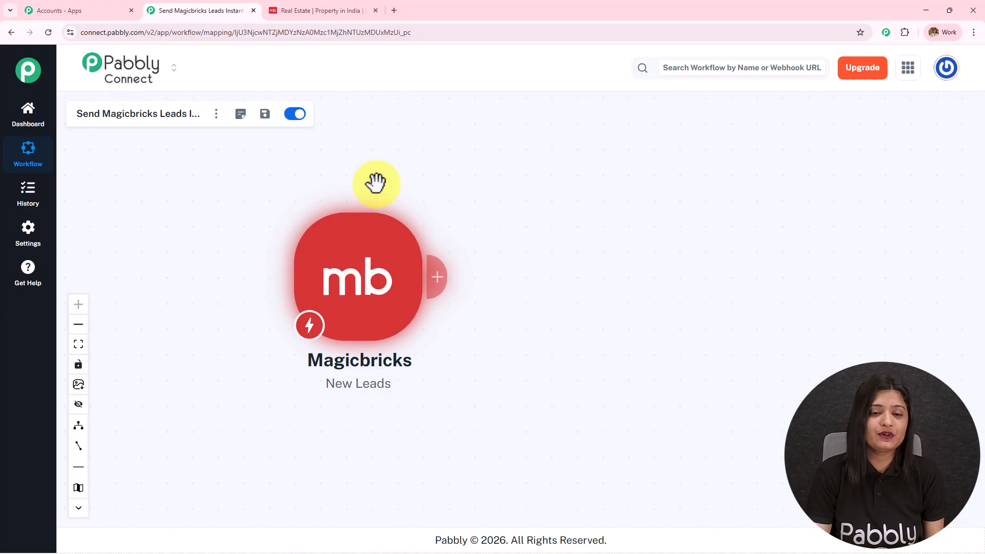
Step: Add an action step after the Magicbricks trigger and choose Gmail as its app
click(437, 278)
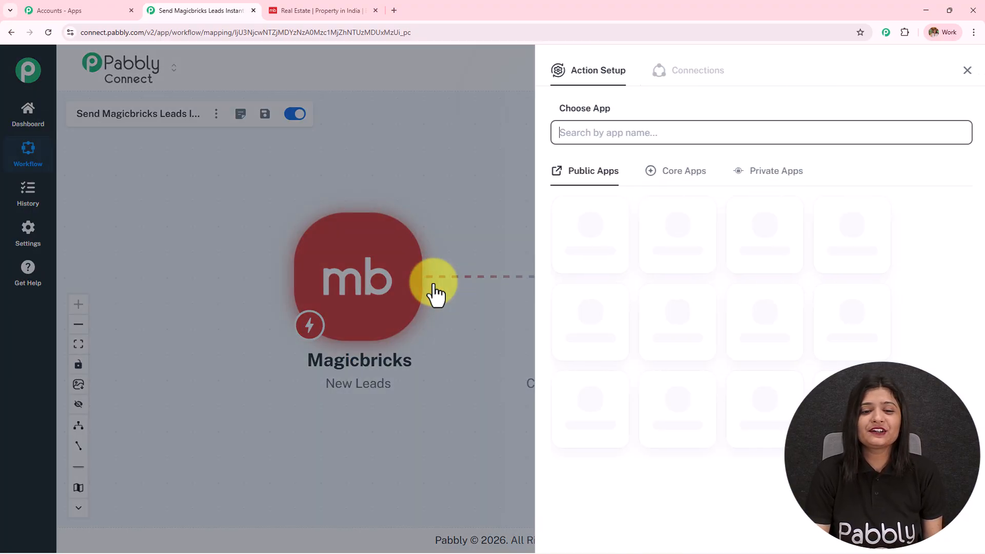
click(565, 135)
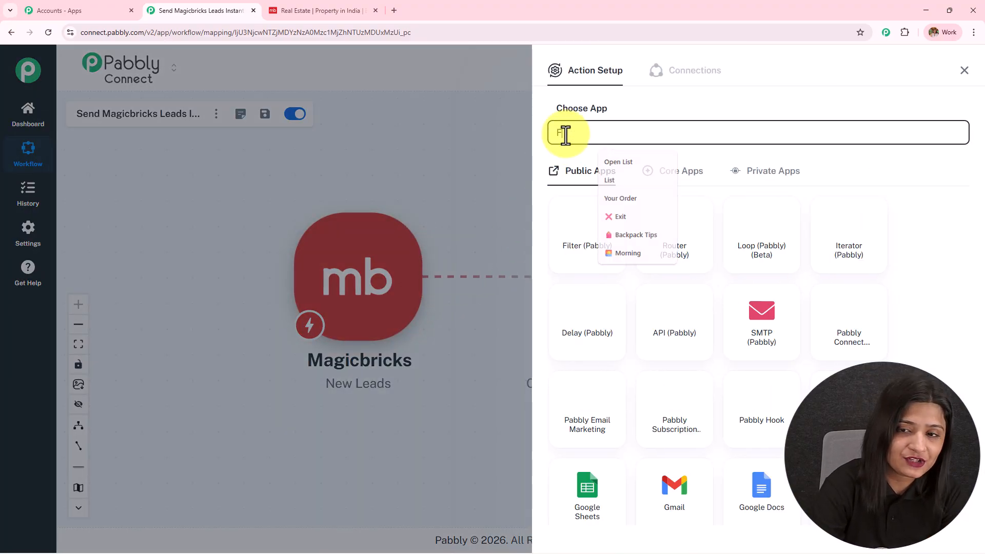
text(Gmail)
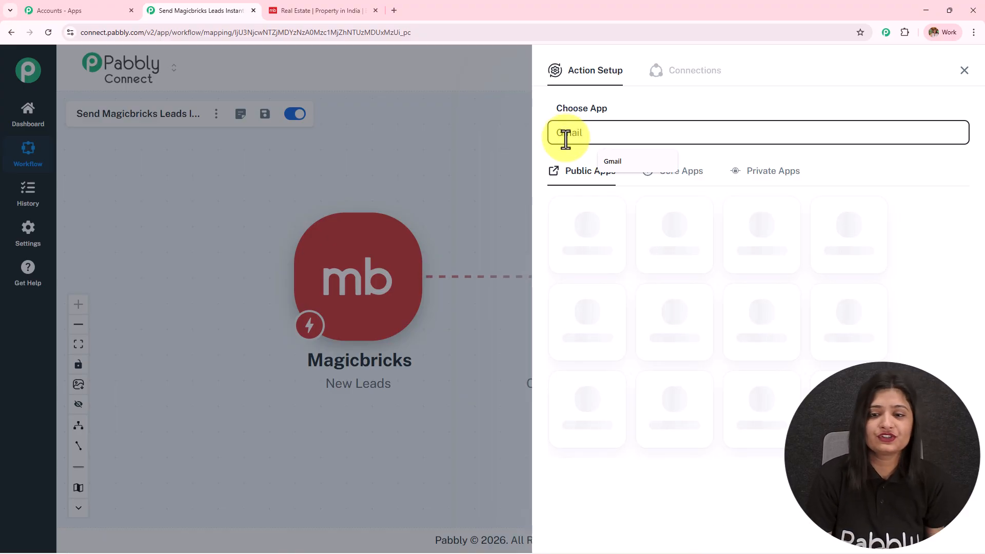
click(697, 242)
Step: Set the Gmail action's app event to Send Email and open its connection setup
click(668, 197)
click(627, 224)
click(579, 227)
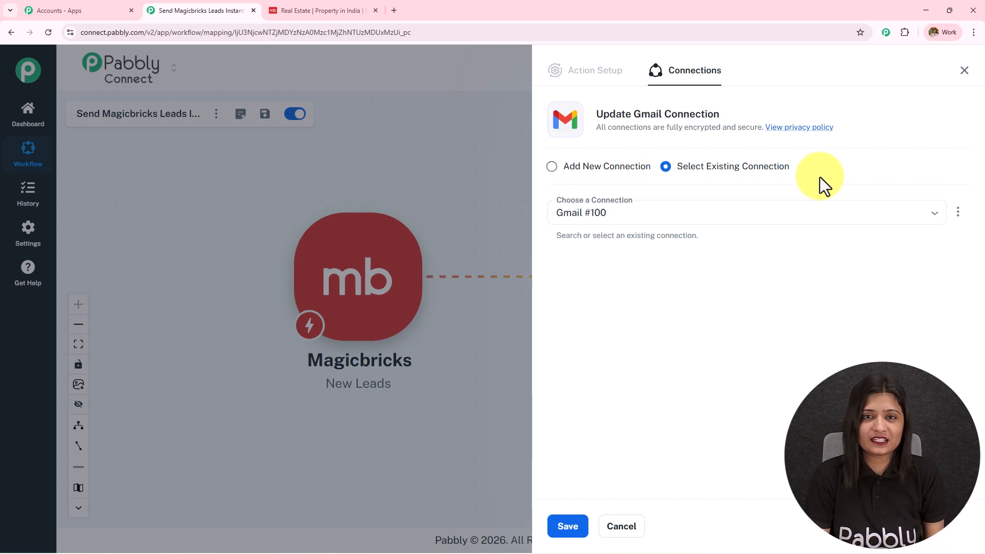
Step: Add a new Gmail connection named Gmail #101, signing in with the Pabbly Google account and allowing Pabbly Connect the requested access
click(568, 166)
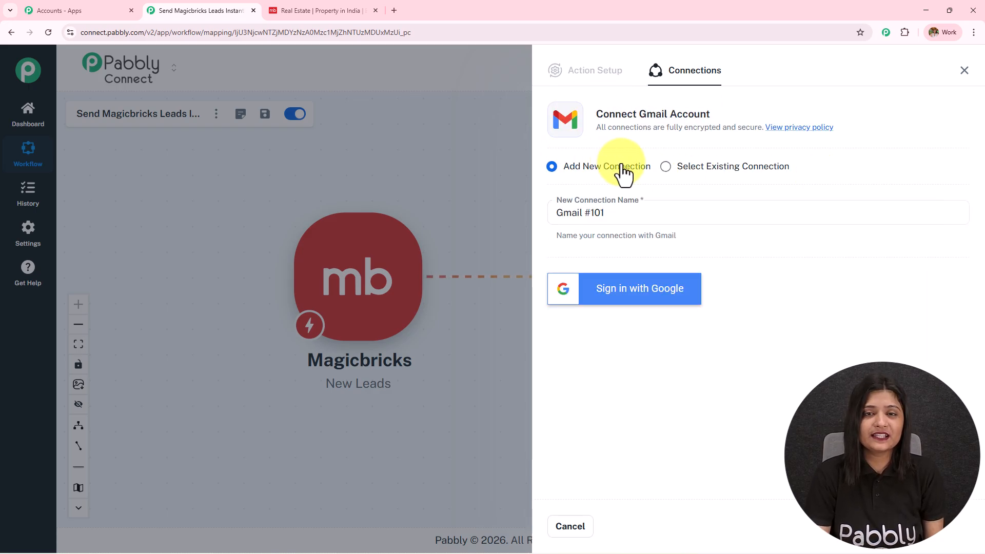
click(659, 300)
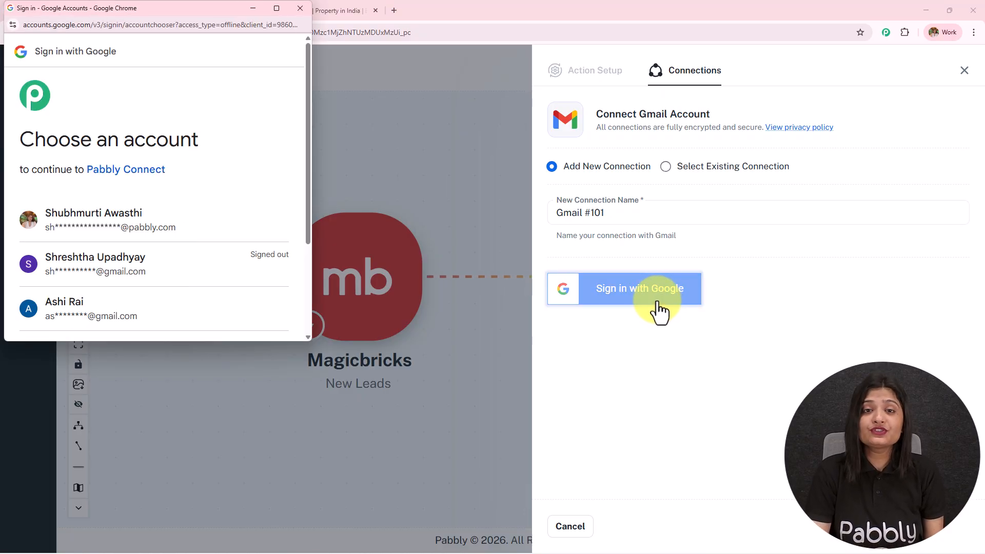
click(130, 236)
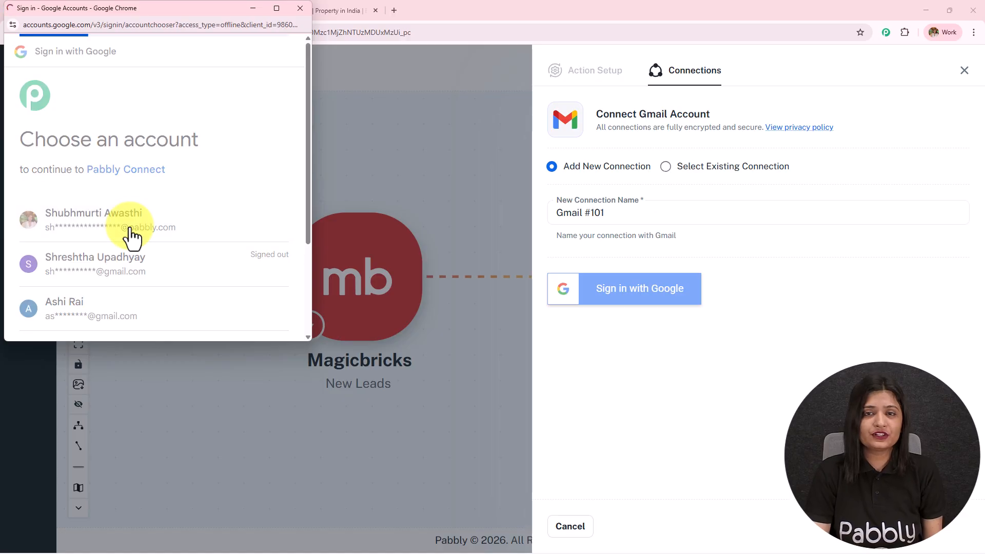
scroll(131, 224, down, 5)
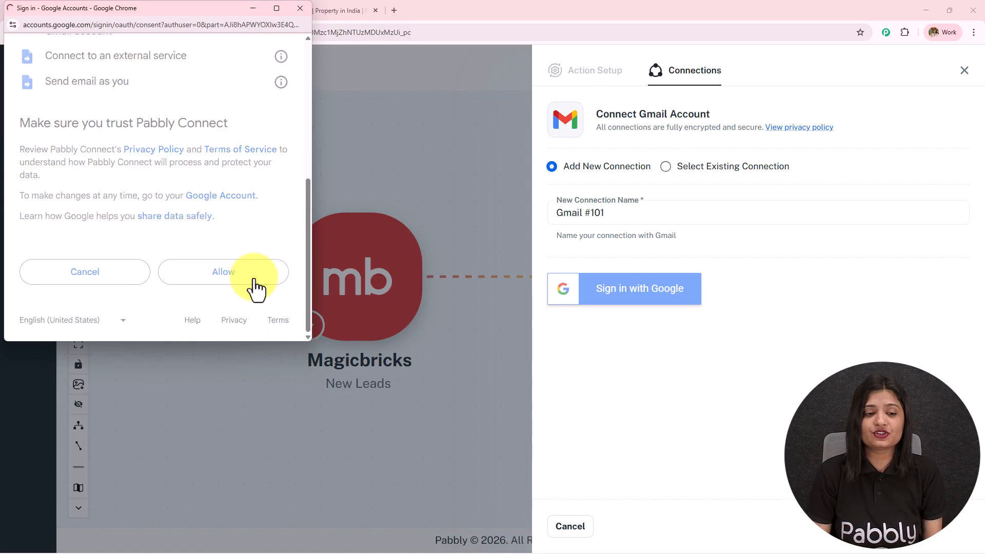
click(255, 287)
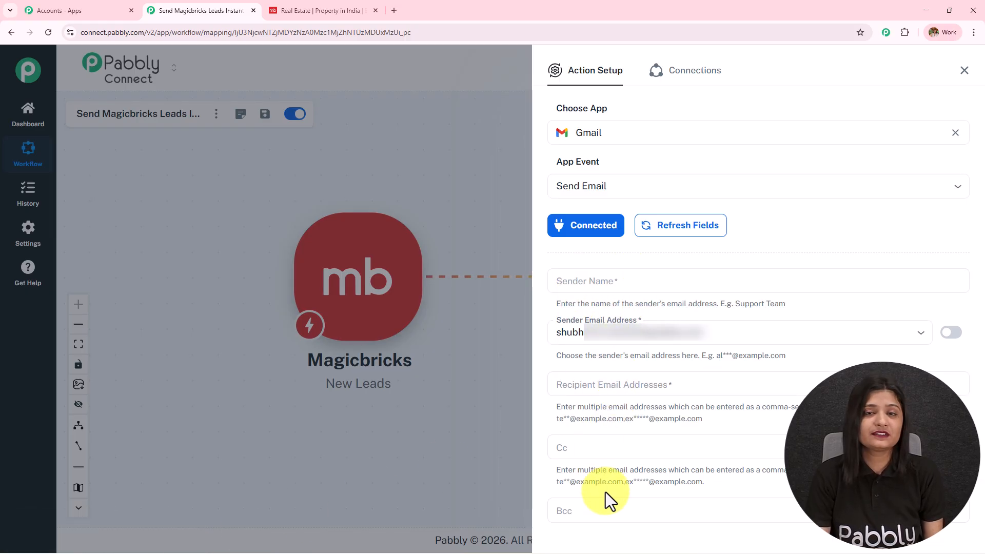
Step: Set the sender name of the Gmail email to Magic Bricks
click(609, 282)
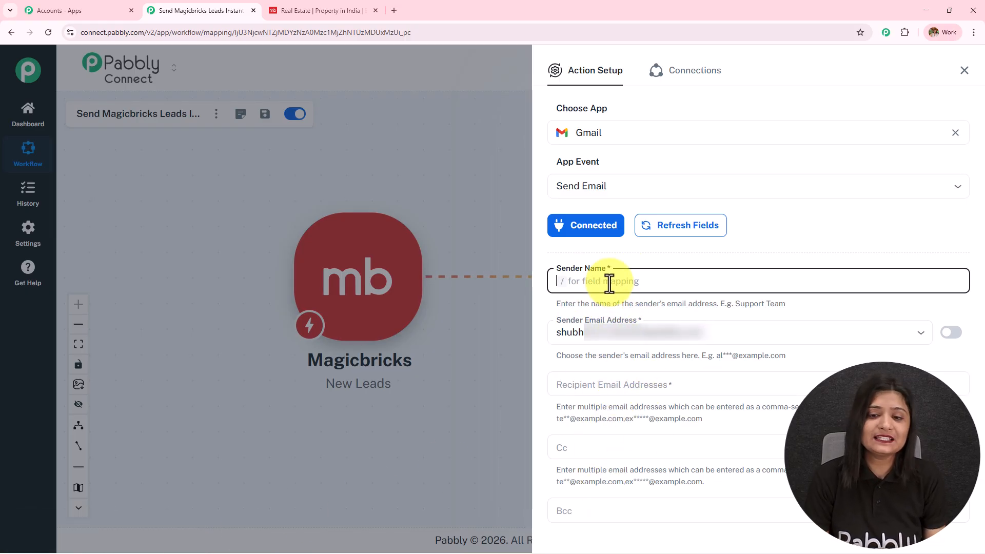
text(Magic Bricks)
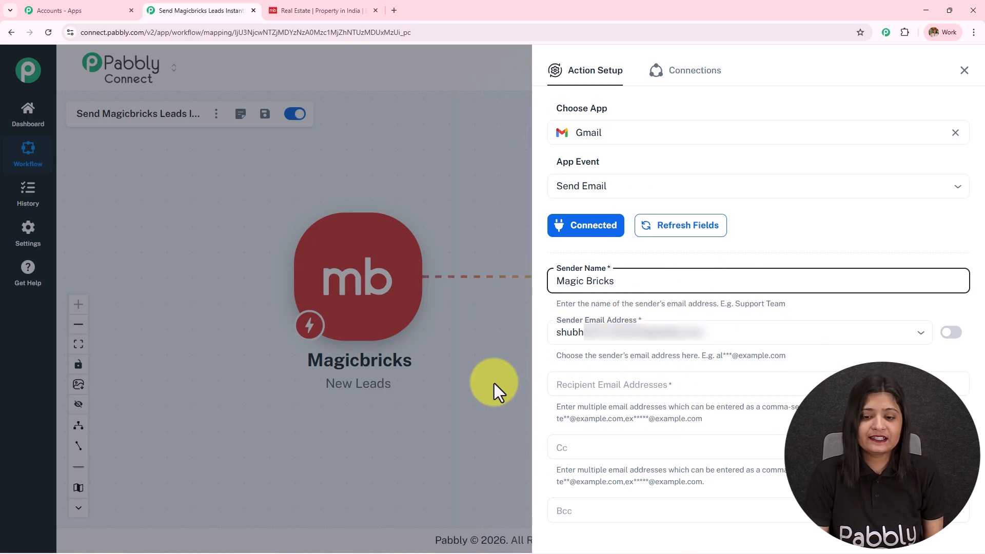
click(649, 391)
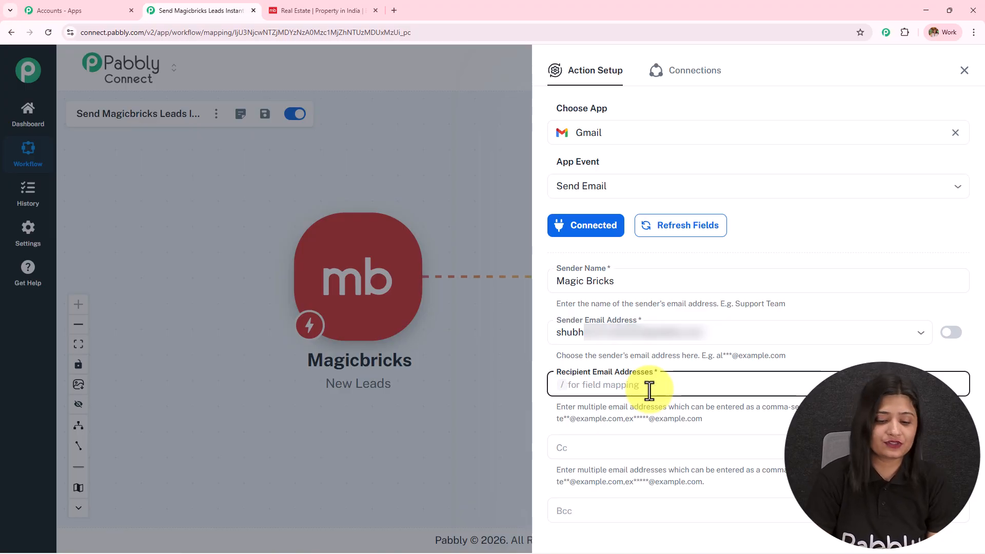
text(lates)
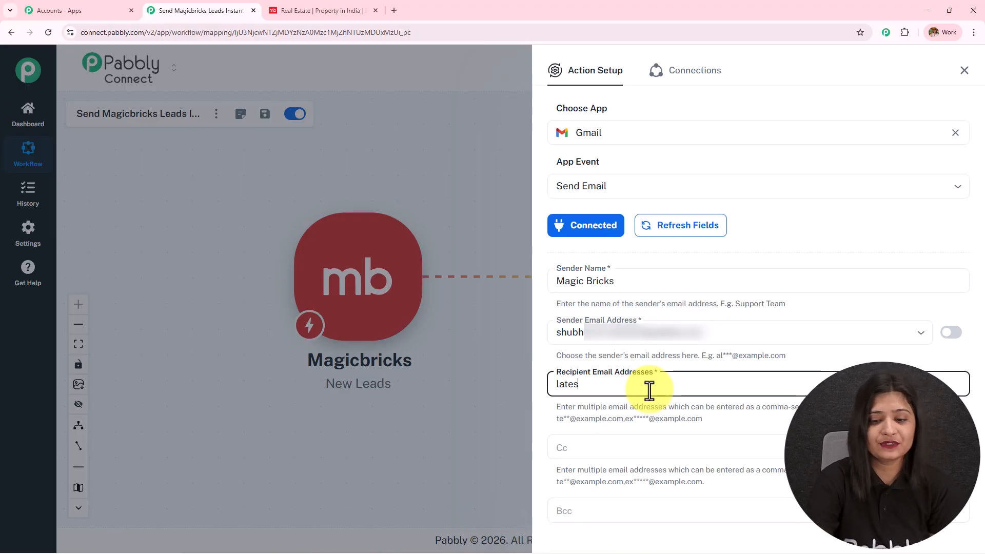
key(BackSpace)
key(BackSpace)
key(BackSpace)
key(BackSpace)
key(BackSpace)
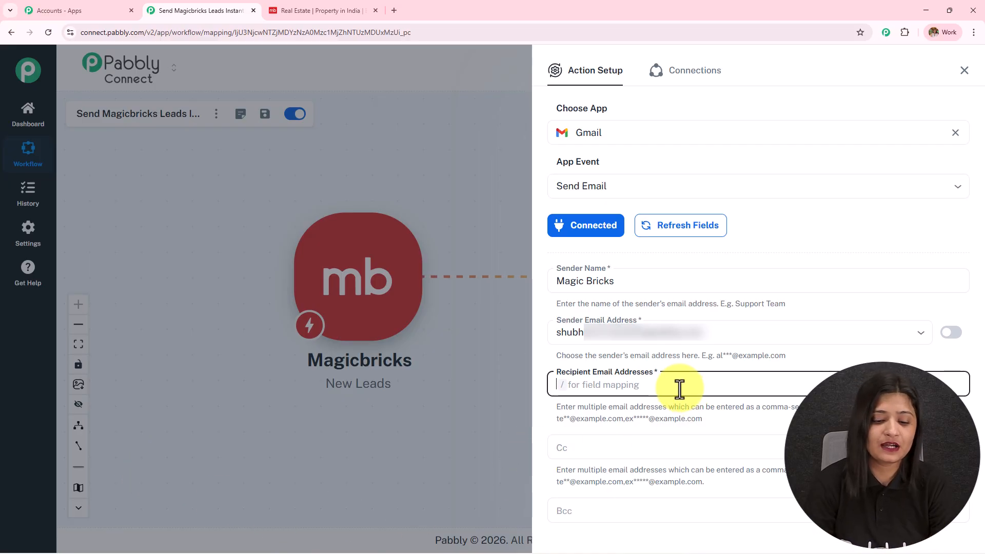
text(oates)
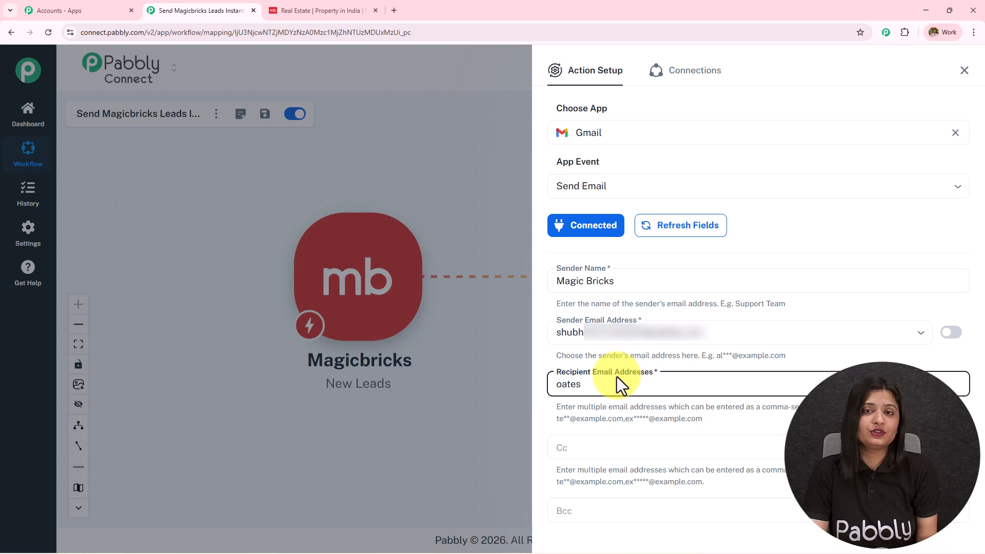
drag(609, 380, 388, 386)
key(BackSpace)
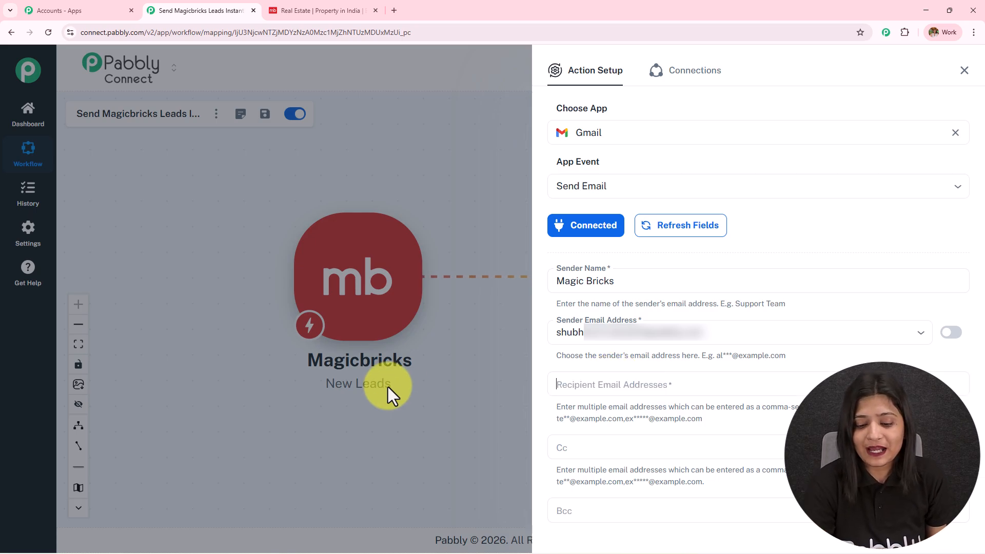
text(l)
text(ated)
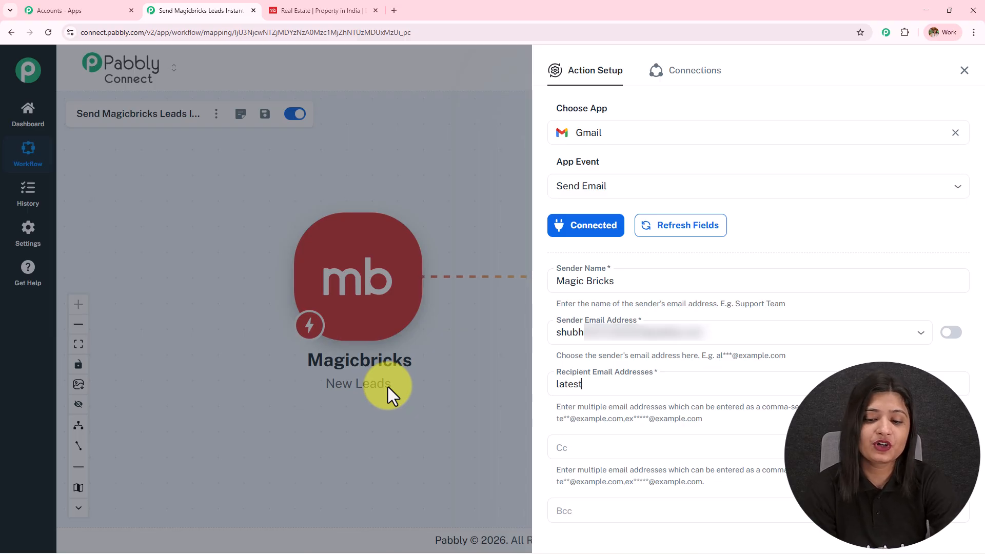
text(t)
drag(631, 384, 522, 386)
key(BackSpace)
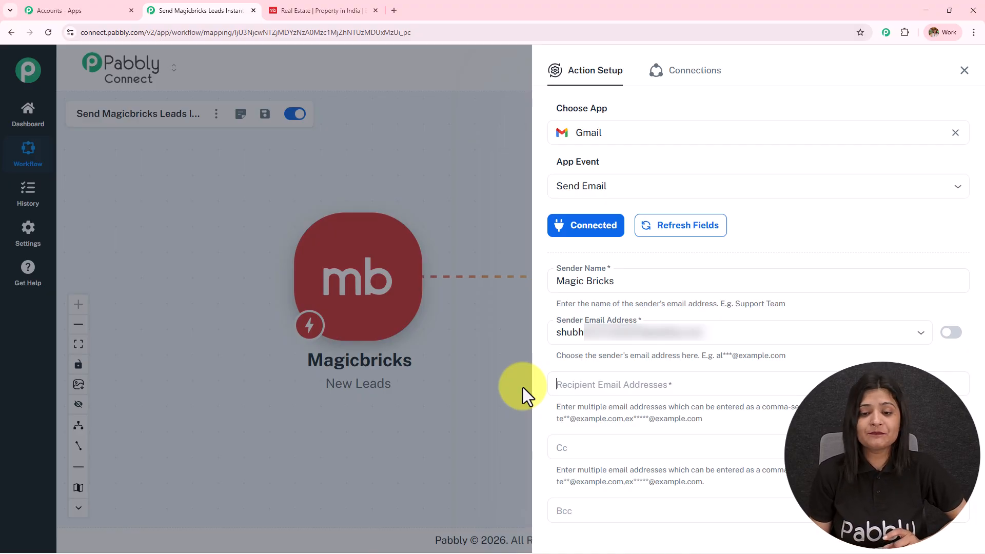
Step: Map the recipient email address to the Email field from the Magicbricks New Leads step
click(679, 379)
text(/)
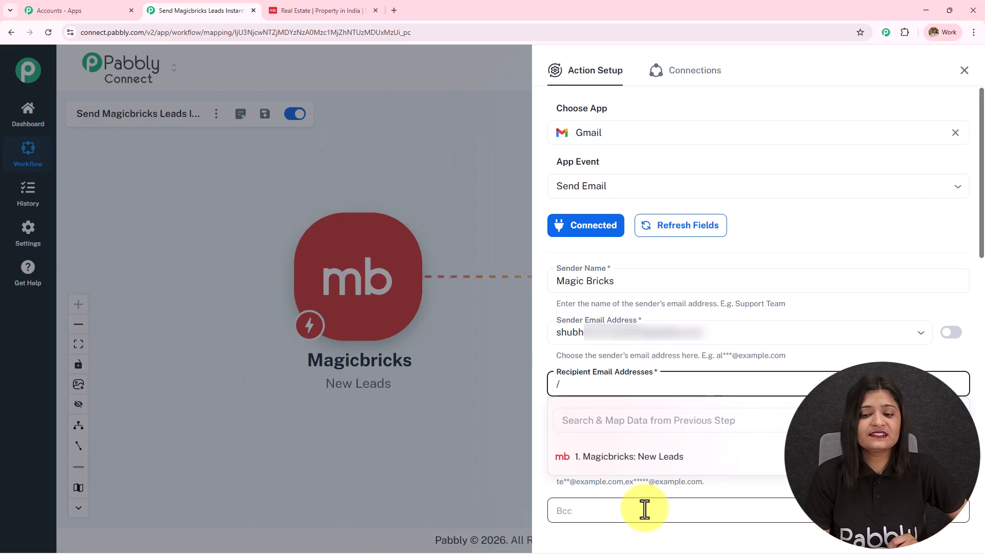
scroll(675, 482, down, 5)
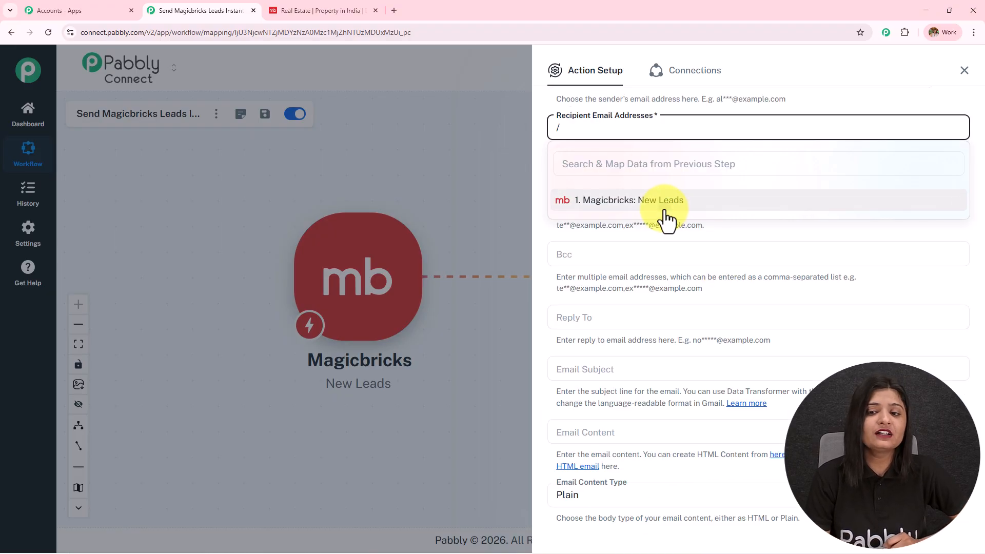
click(665, 208)
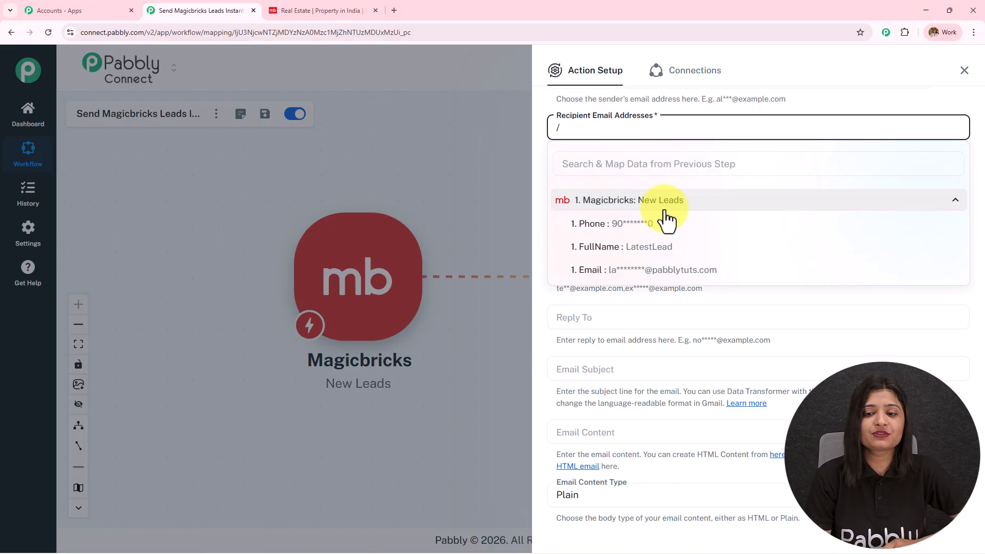
click(696, 270)
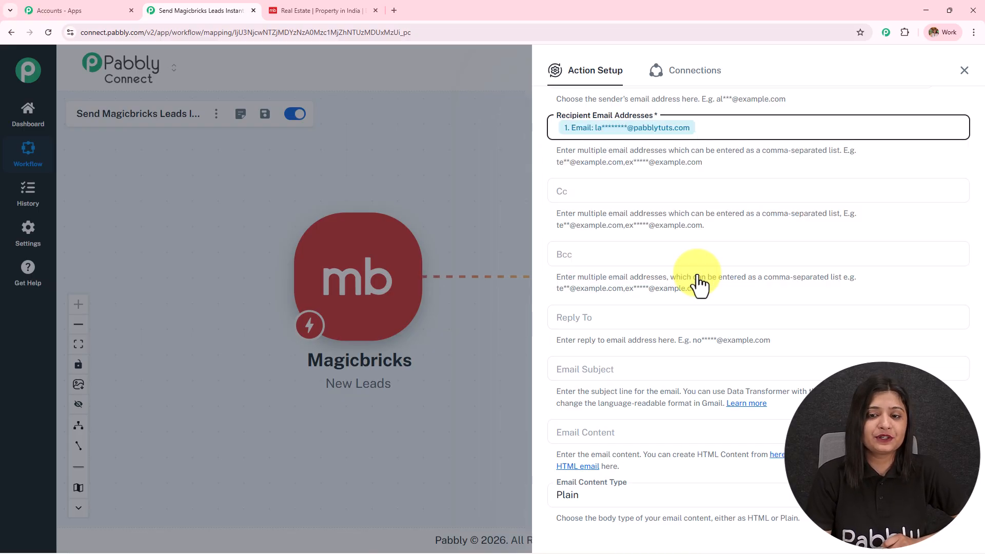
click(654, 263)
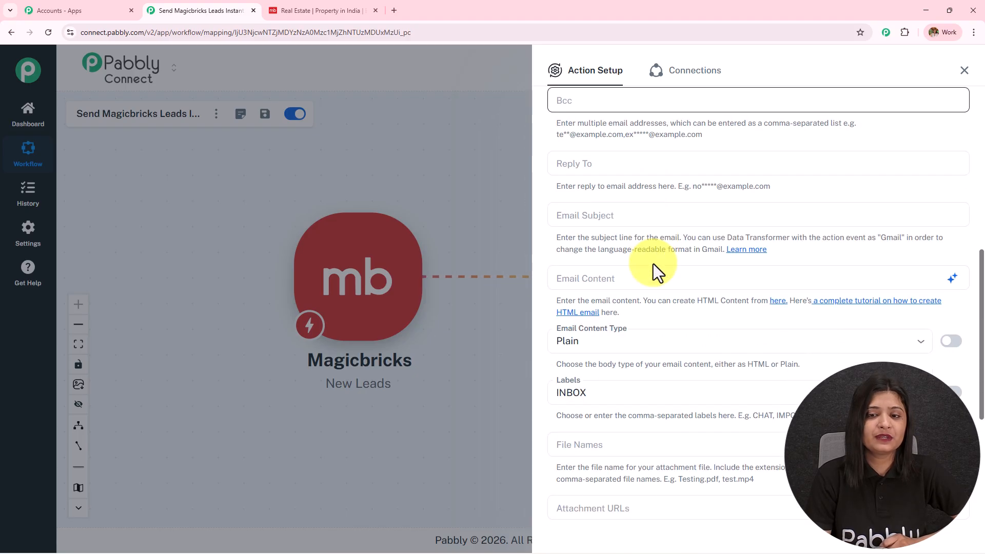
Step: Set the email subject to "Thanks for Your Property Enquiry on Magicbricks"
scroll(654, 264, down, 1)
click(641, 166)
click(641, 170)
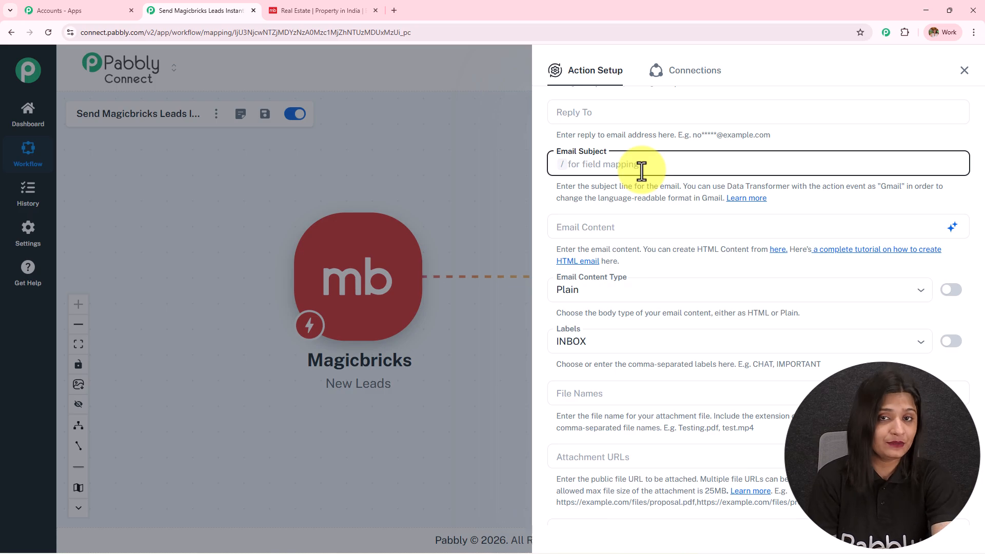
drag(788, 160, 426, 194)
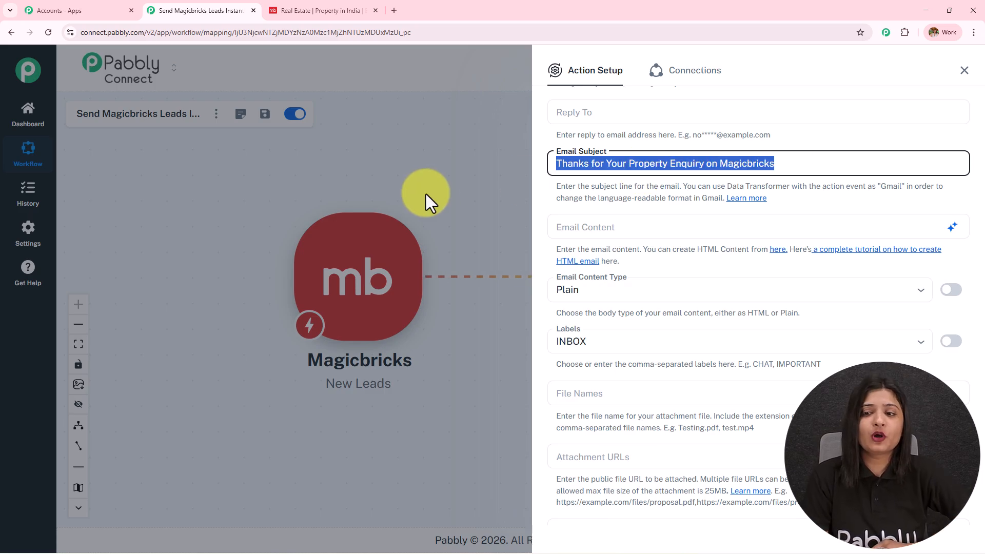
click(724, 192)
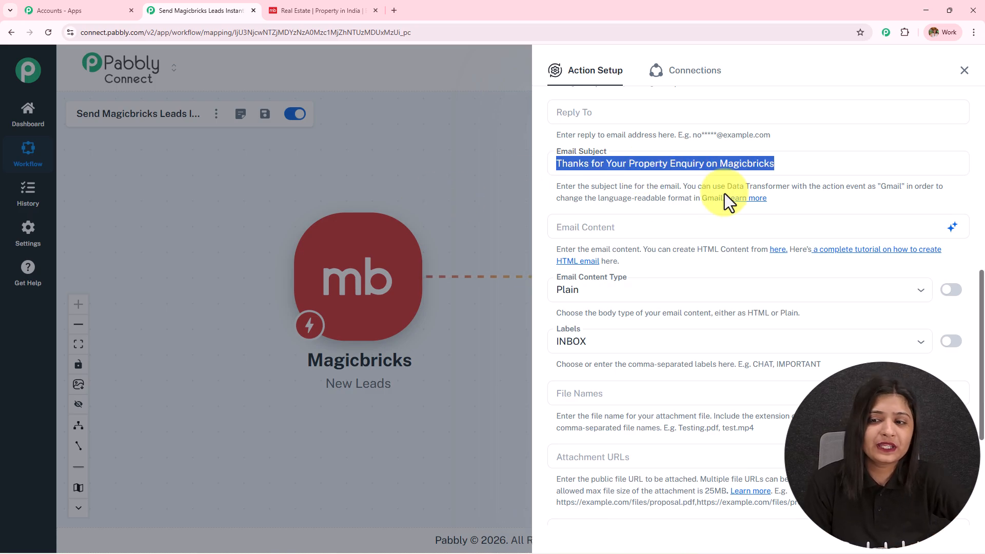
Step: Paste the prepared property enquiry reply, from "Hello ," to "Best regards, Team Magic Bricks", as the email content and review its wording
click(663, 227)
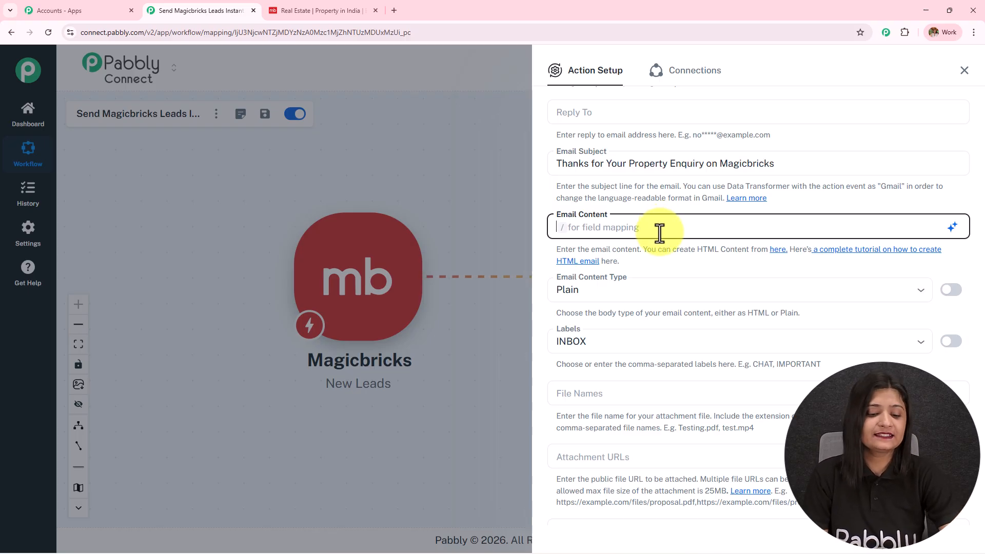
key(ctrl+v)
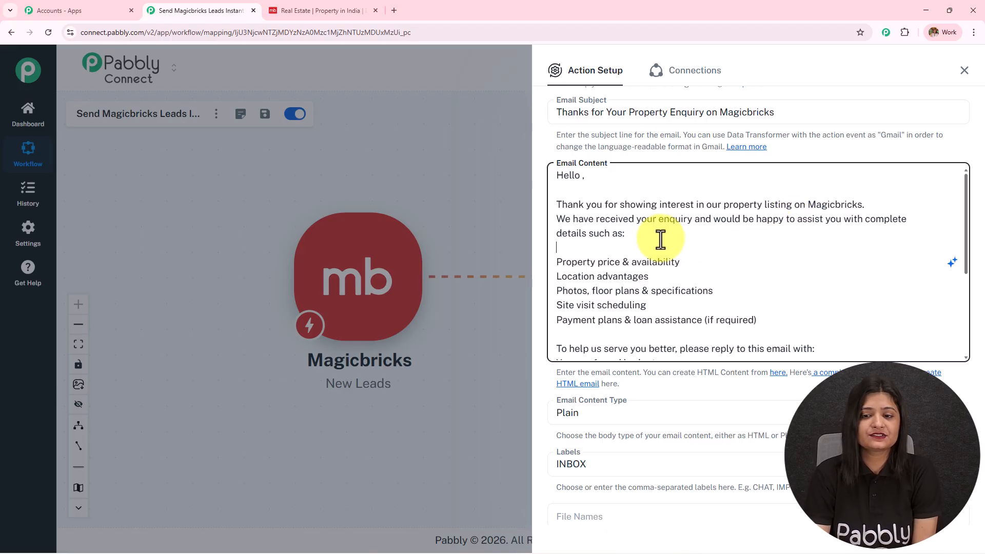
drag(670, 320, 574, 251)
scroll(563, 258, down, 2)
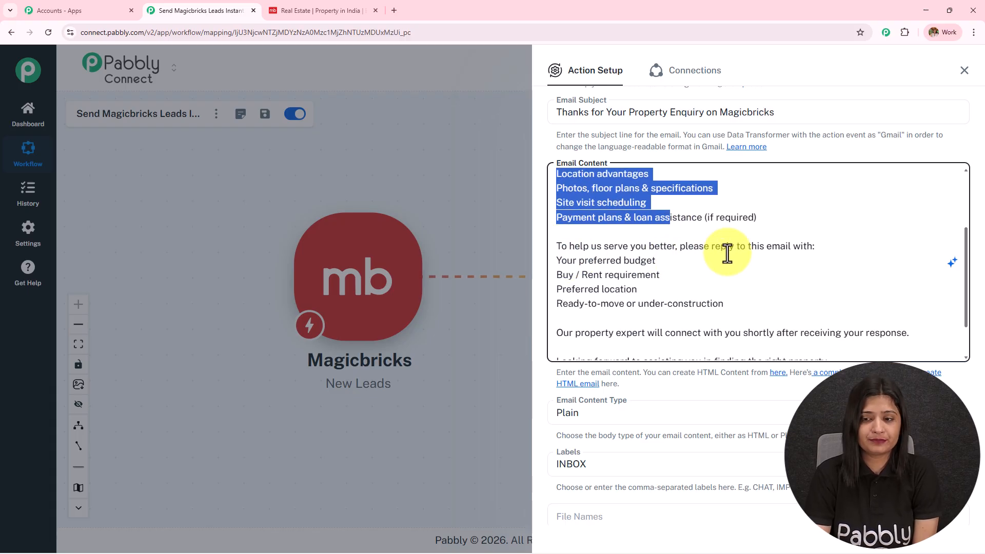
drag(711, 246, 807, 252)
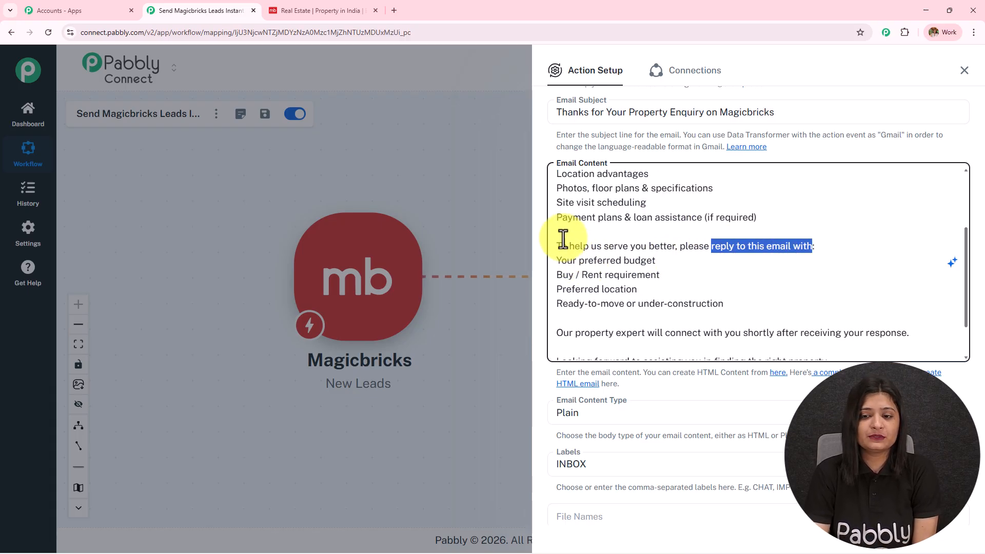
scroll(576, 279, down, 2)
drag(580, 282, 901, 283)
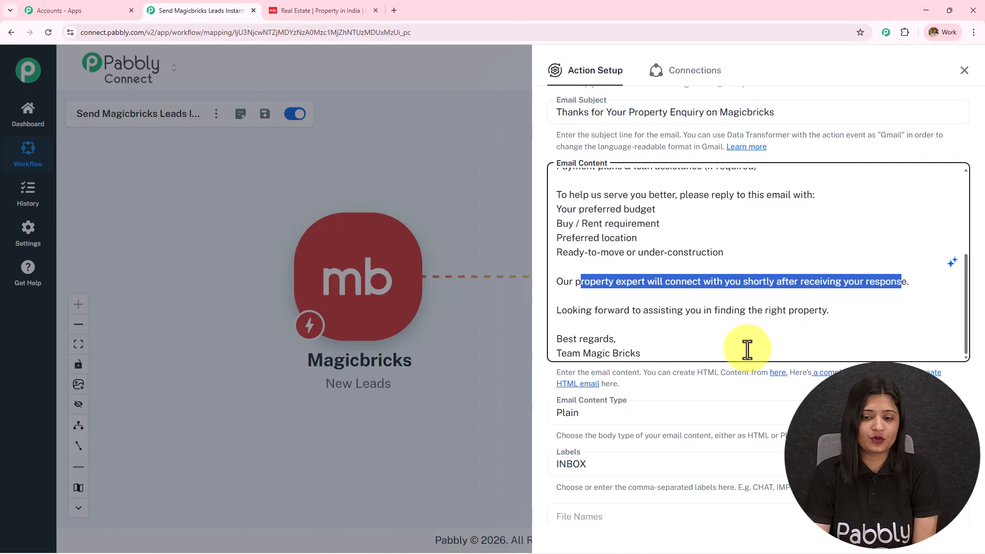
Step: Map the FullName field from the Magicbricks New Leads step after "Hello" in the email content's greeting
scroll(719, 334, up, 4)
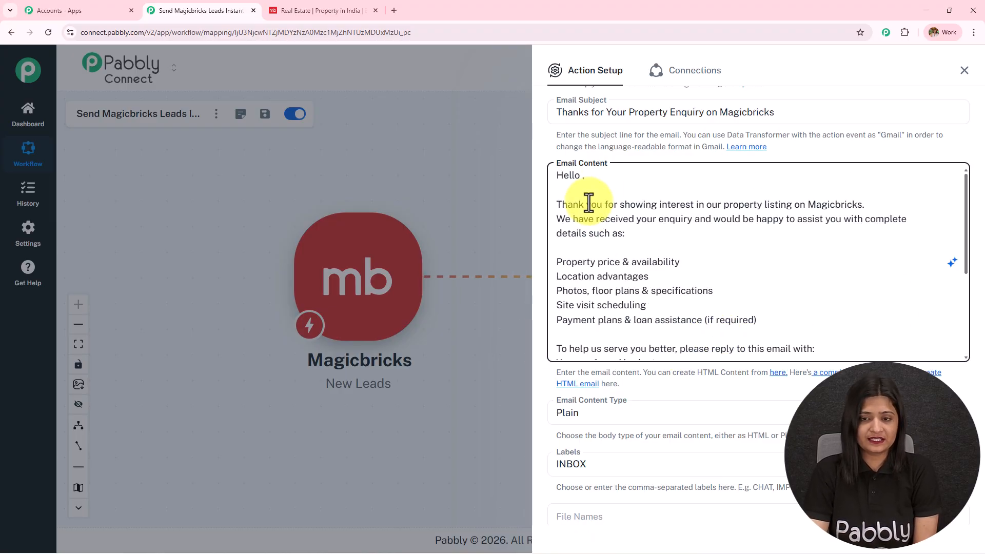
click(582, 177)
text(/)
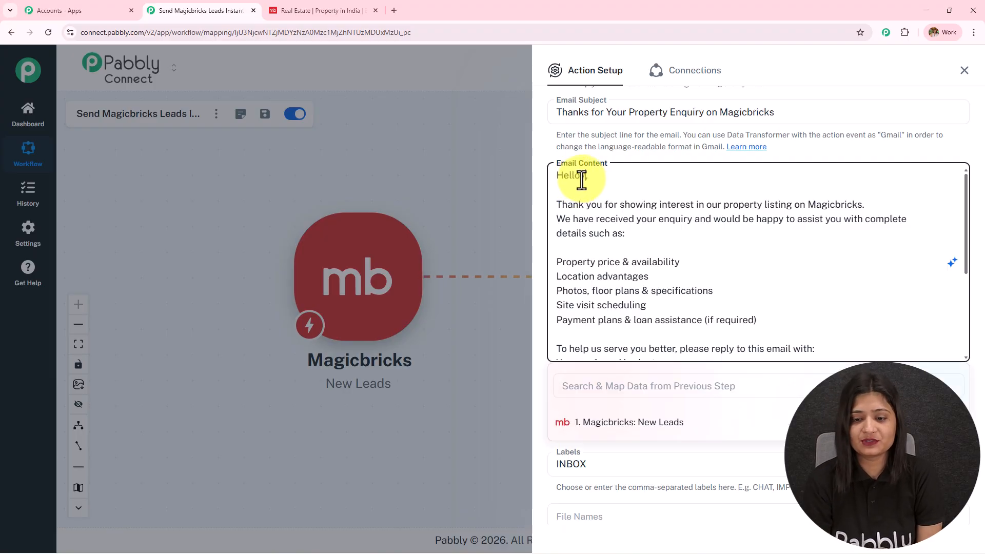
click(644, 436)
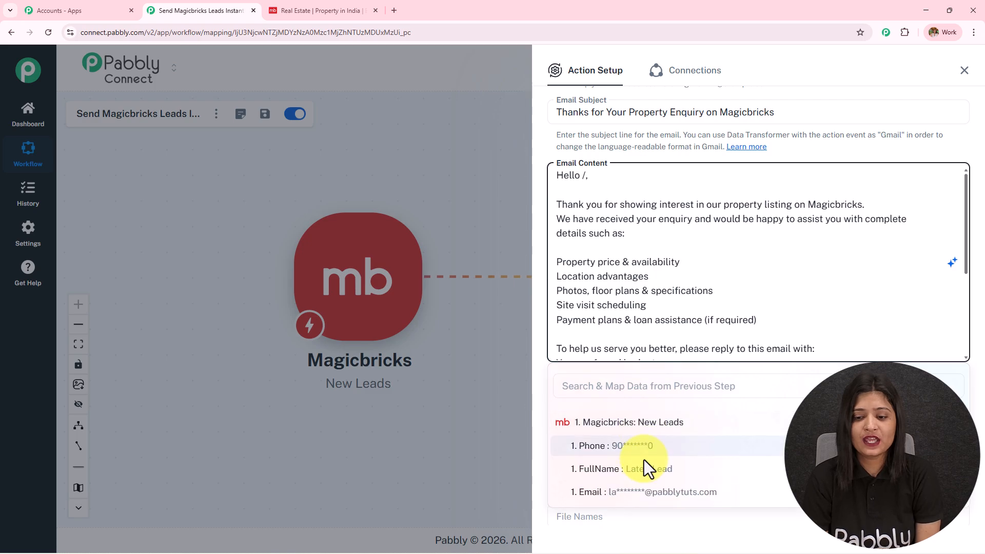
click(646, 470)
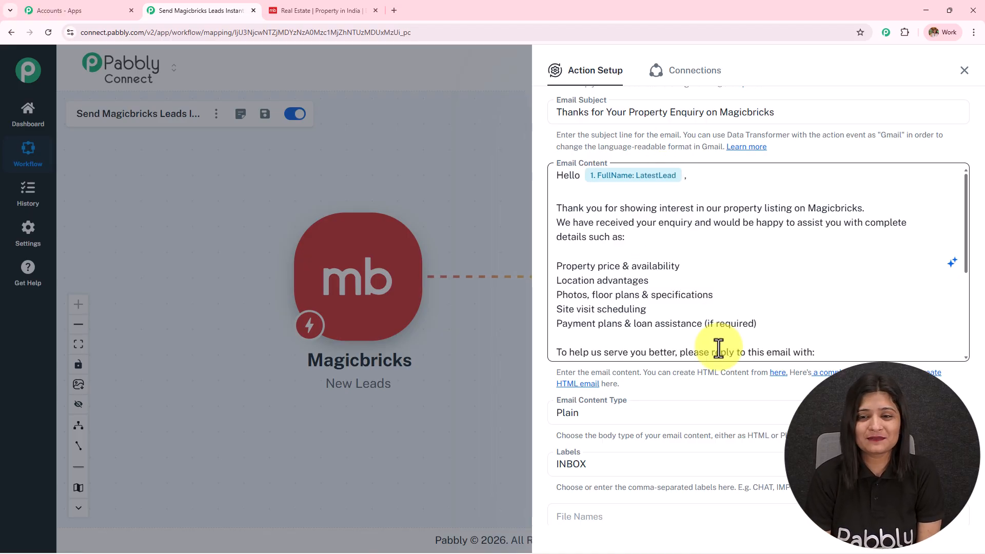
Step: Choose Plain as the email content type and INBOX as the label for the Gmail email
scroll(715, 349, down, 8)
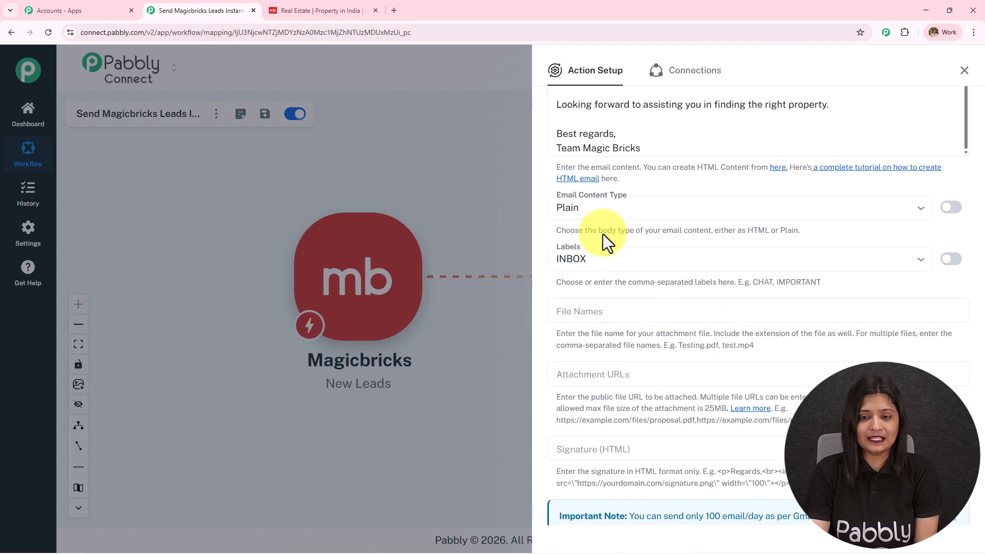
click(593, 209)
click(590, 235)
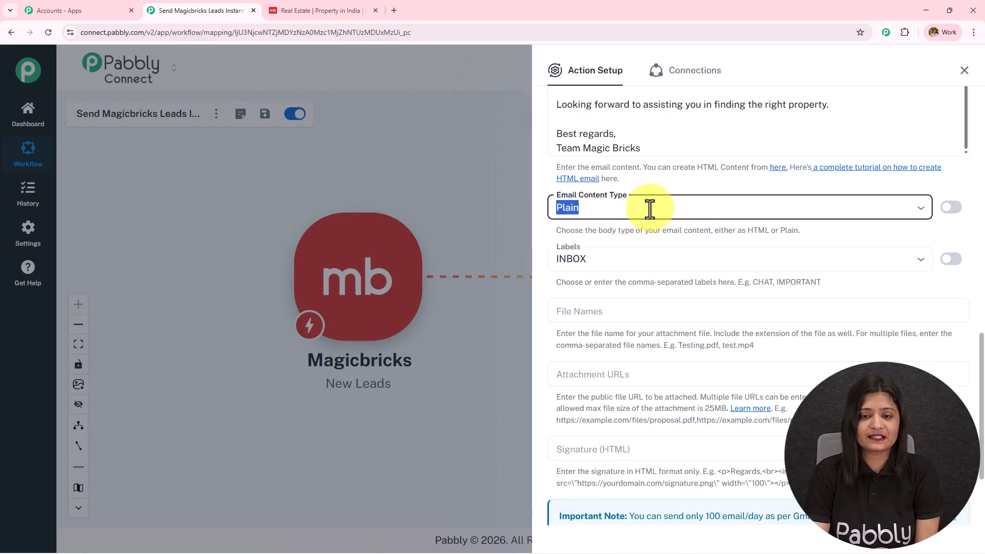
scroll(648, 209, down, 3)
click(601, 136)
click(601, 158)
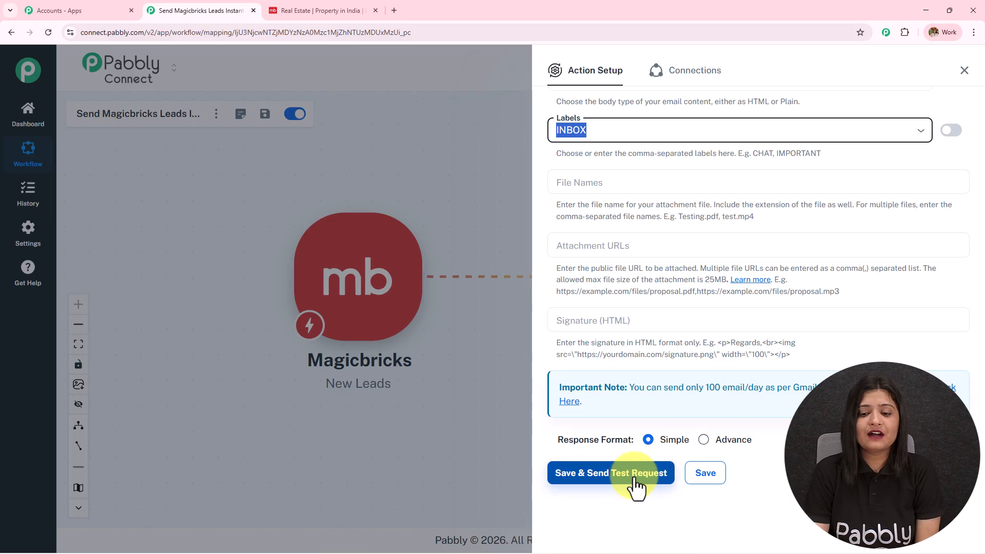
Step: Save the Gmail action with a test request and examine the returned label and snippet values in the response
click(654, 472)
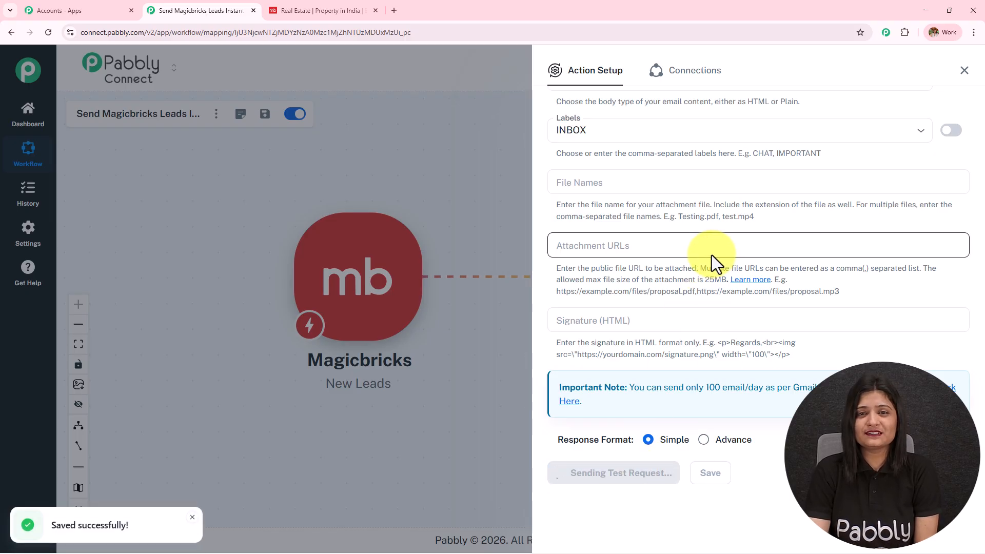
scroll(711, 256, down, 5)
double_click(814, 299)
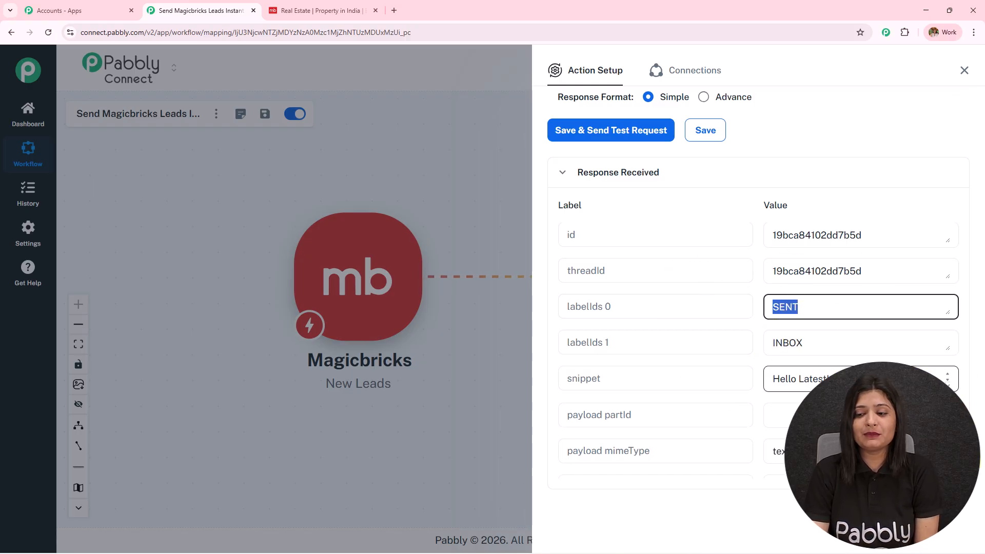
drag(948, 385, 949, 493)
drag(887, 455, 648, 203)
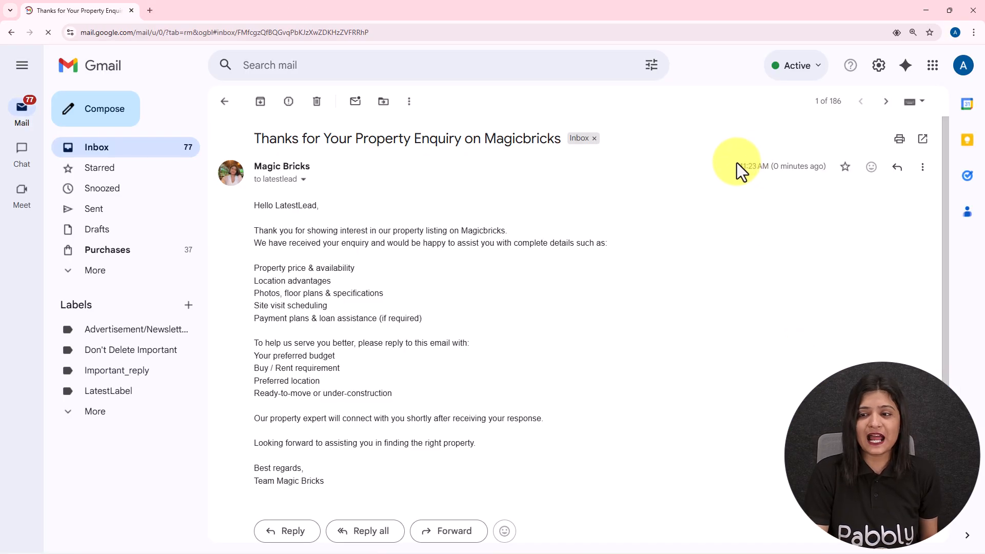
Step: Switch to Gmail to examine the test email's arrival time, subject, greeting and body, and close the Gmail action setup in Pabbly Connect
drag(736, 162, 822, 173)
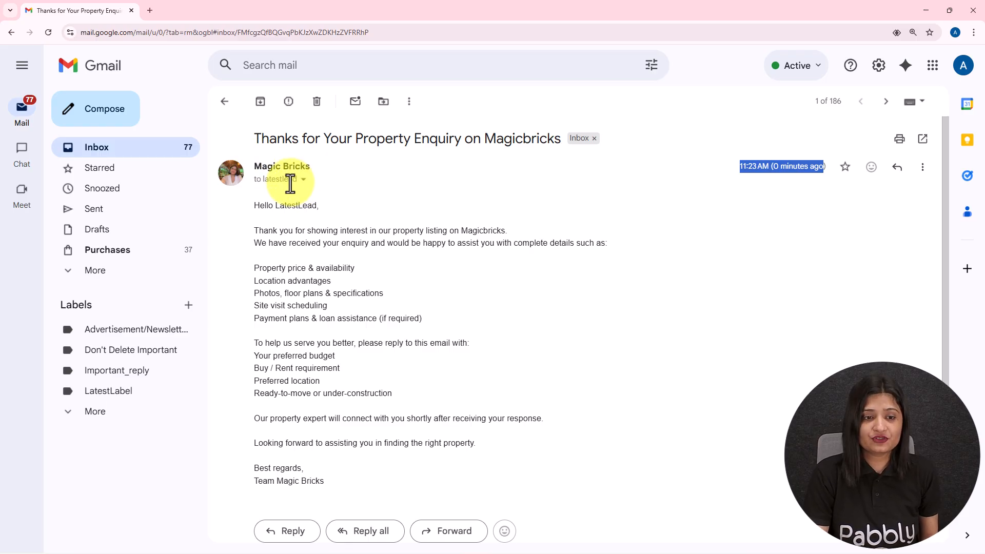
click(256, 142)
drag(256, 142, 571, 147)
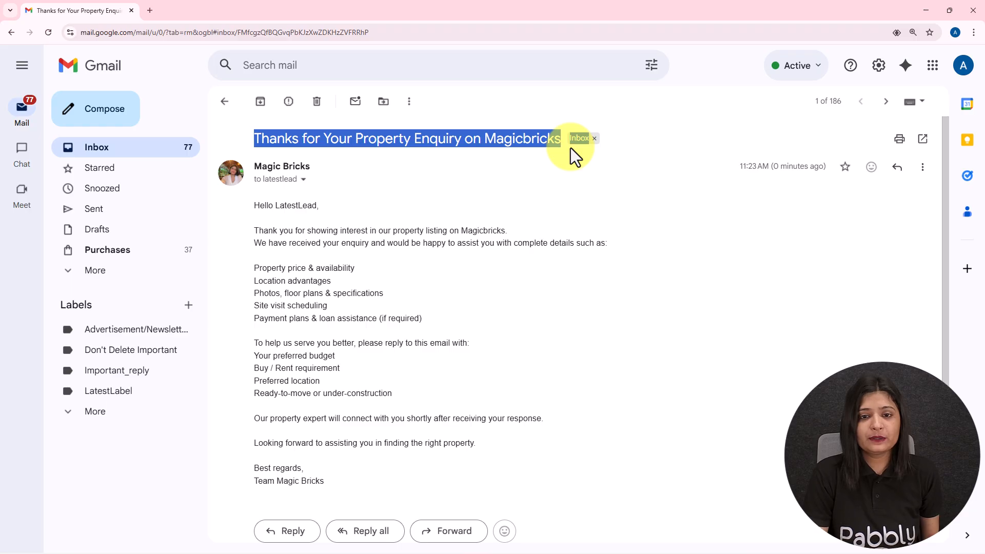
drag(251, 204, 491, 467)
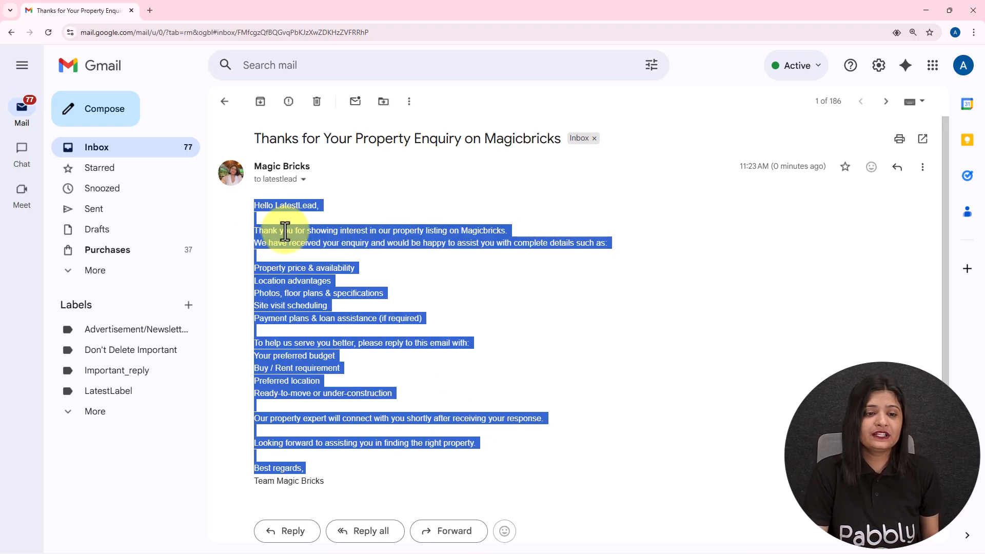
drag(252, 205, 384, 206)
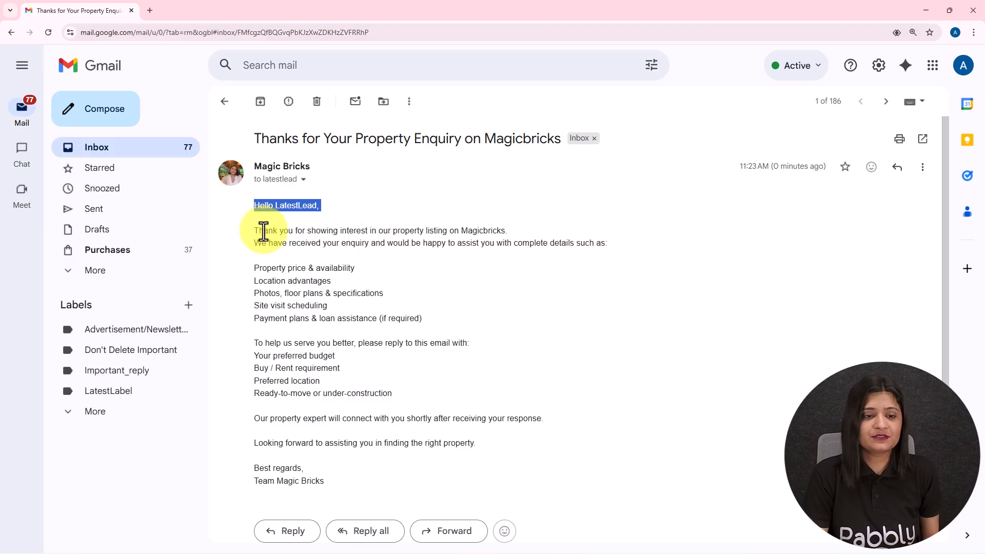
drag(255, 230, 554, 263)
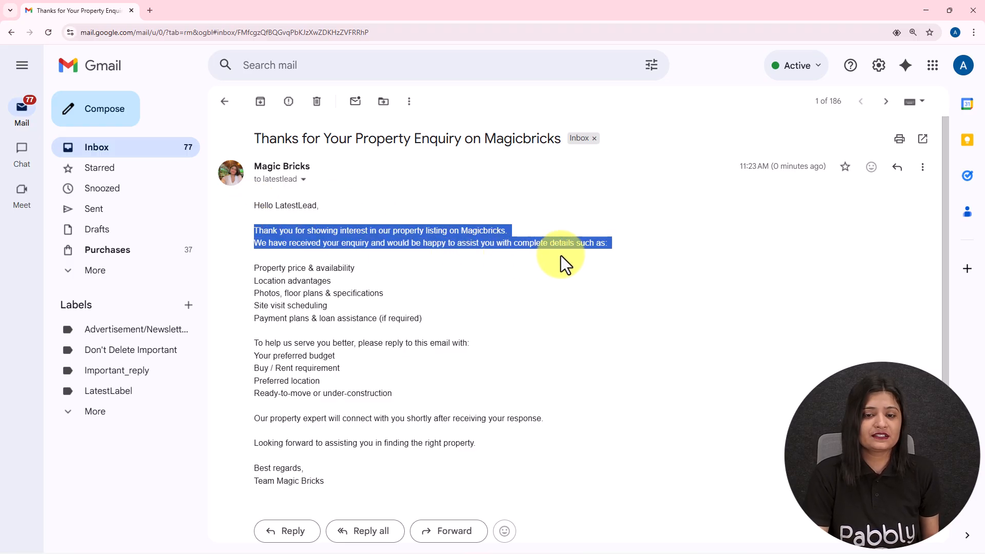
click(345, 383)
drag(331, 491, 229, 219)
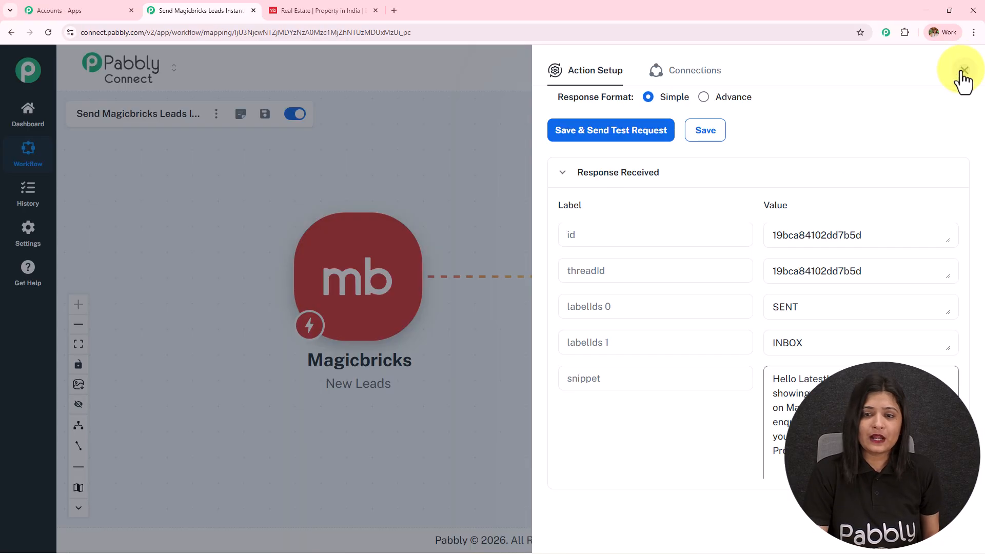
click(961, 72)
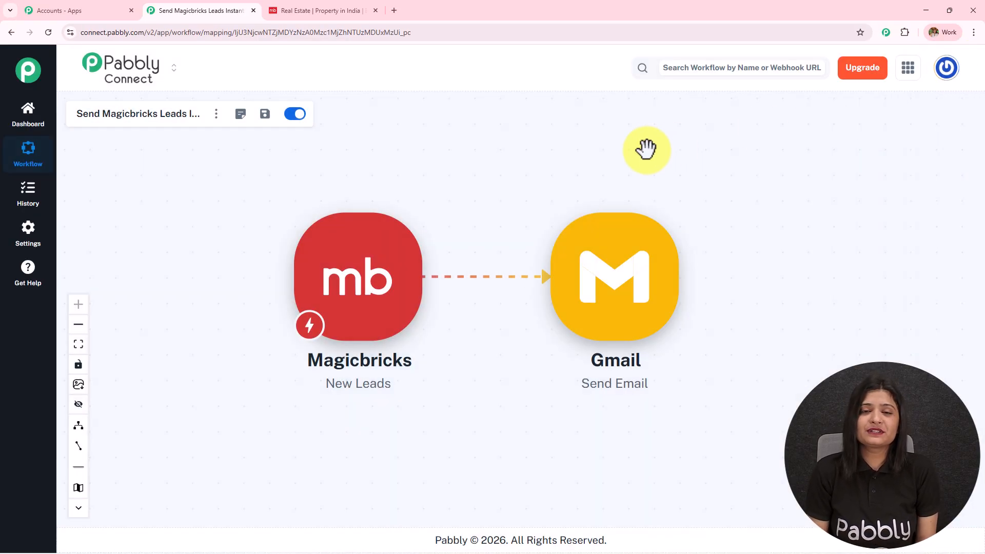